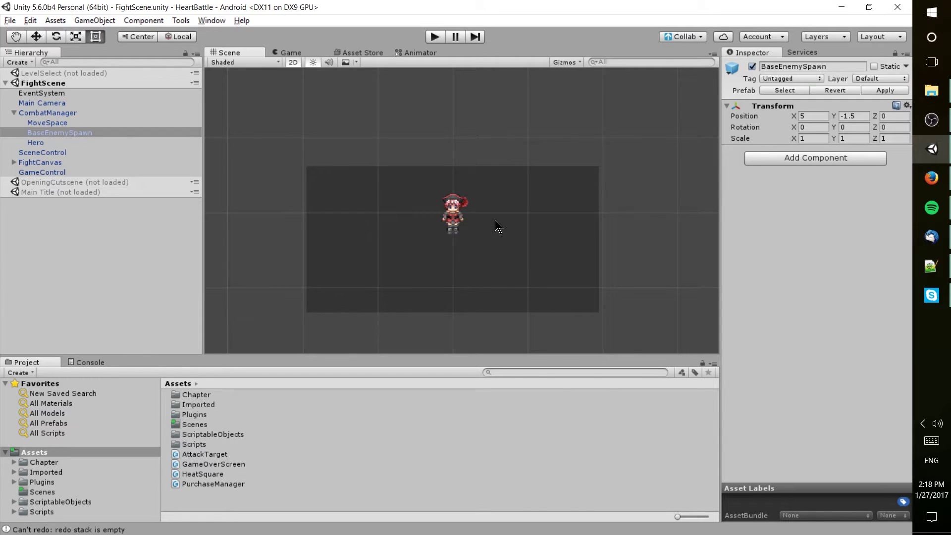
# Examine the hero sprite and the empty area around it in the FightScene view.
pyautogui.scroll(5, 528, 244)
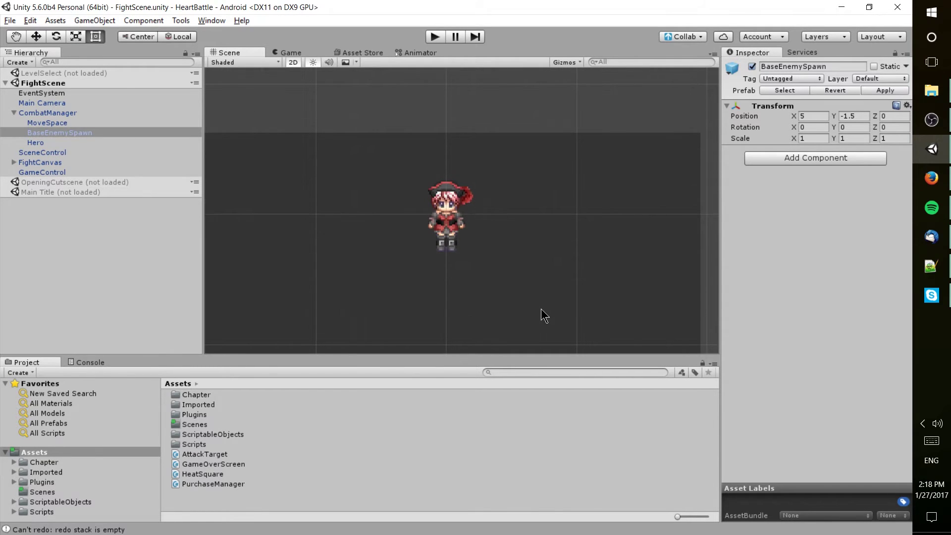
pyautogui.moveTo(552, 310); pyautogui.dragTo(586, 308, button='middle')
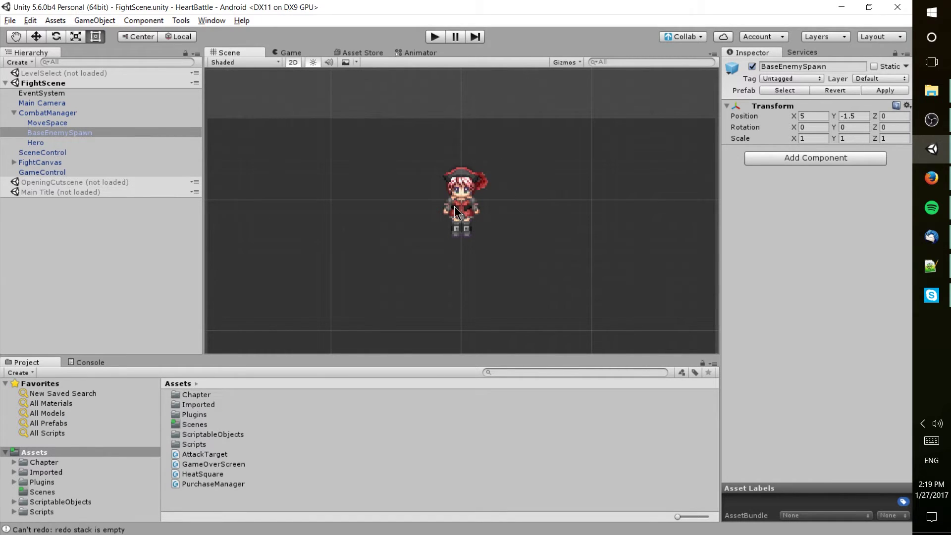
pyautogui.moveTo(483, 236); pyautogui.dragTo(471, 221, button='middle')
pyautogui.scroll(1, 435, 195)
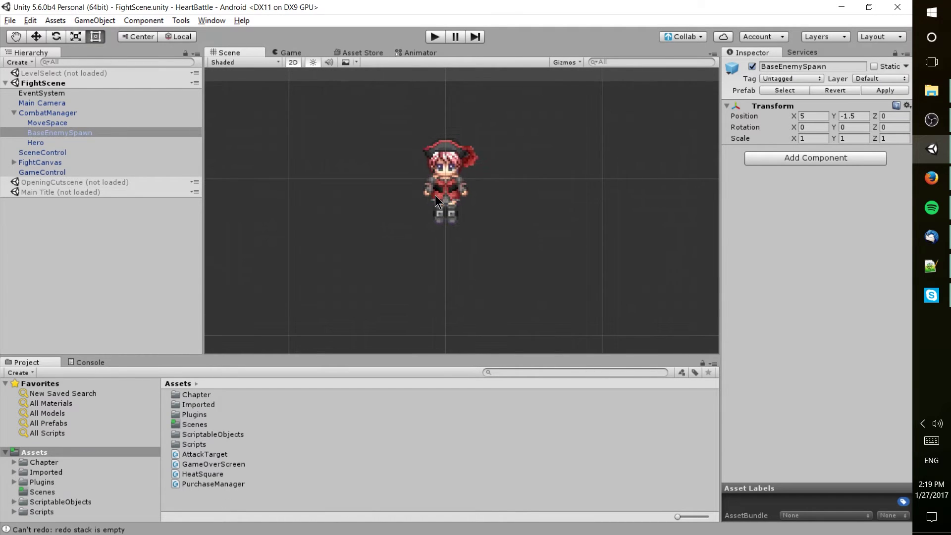
pyautogui.moveTo(434, 195); pyautogui.dragTo(445, 206, button='middle')
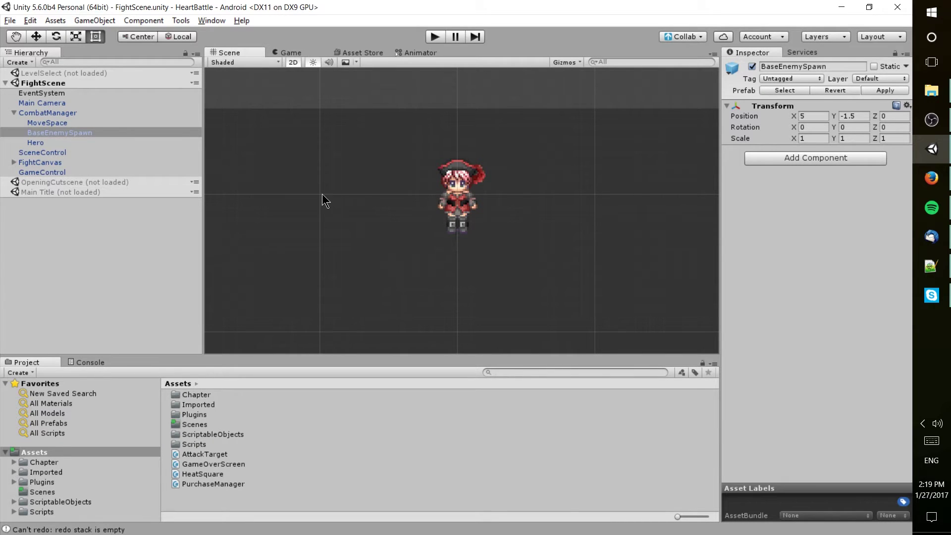
pyautogui.scroll(-2, 322, 194)
pyautogui.moveTo(332, 193); pyautogui.dragTo(300, 210, button='middle')
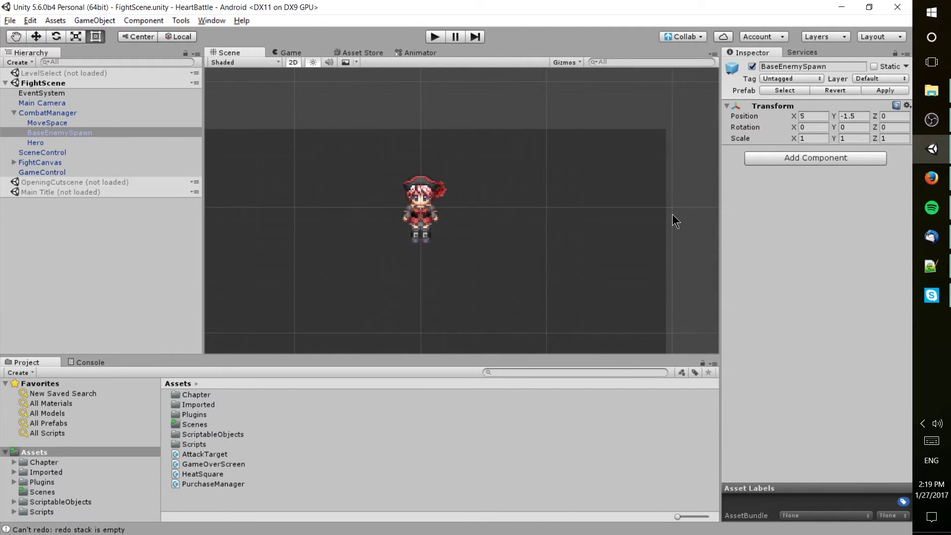
pyautogui.moveTo(676, 221); pyautogui.dragTo(630, 208, button='middle')
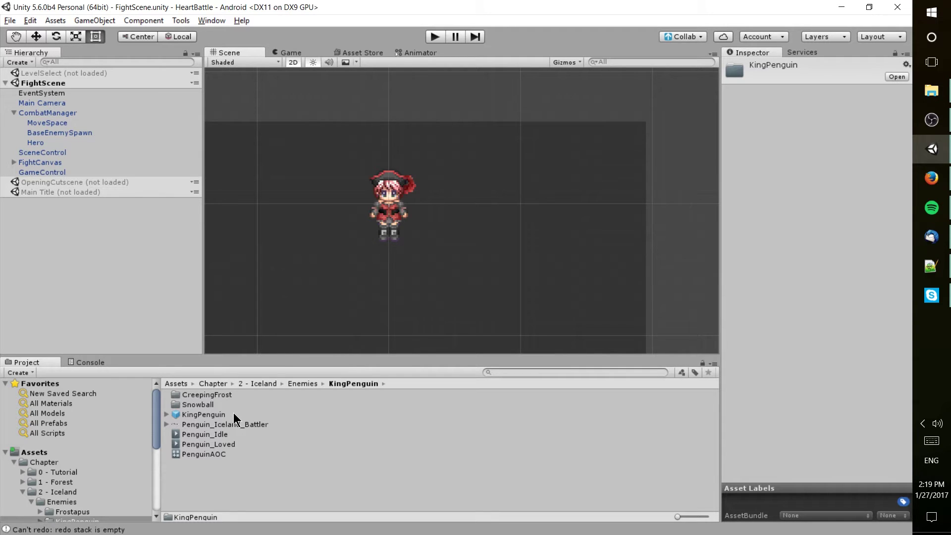
# Place the KingPenguin prefab in the scene beside the hero at about X 6.24, Y -4.15, and widen the Inspector.
pyautogui.moveTo(233, 414); pyautogui.dragTo(551, 225)
pyautogui.moveTo(503, 297); pyautogui.dragTo(421, 276, button='middle')
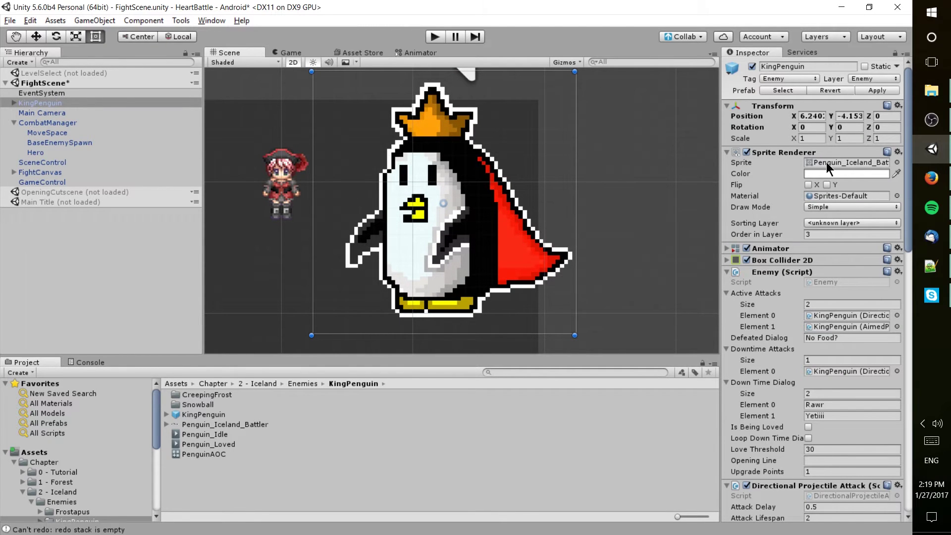
pyautogui.moveTo(720, 156); pyautogui.dragTo(652, 155)
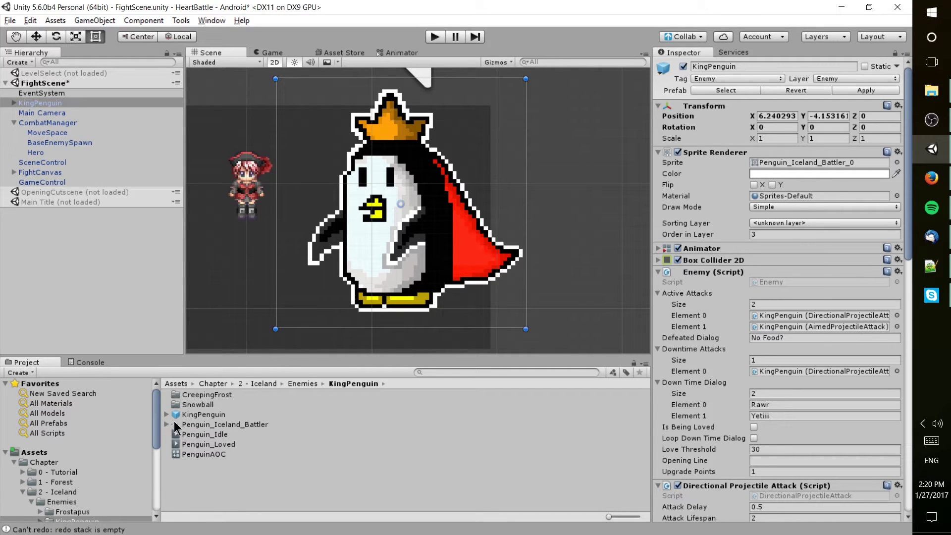
# Show the import settings of the Penguin_Iceland_Battler sprite sheet with room for the platform compression options.
pyautogui.click(191, 424)
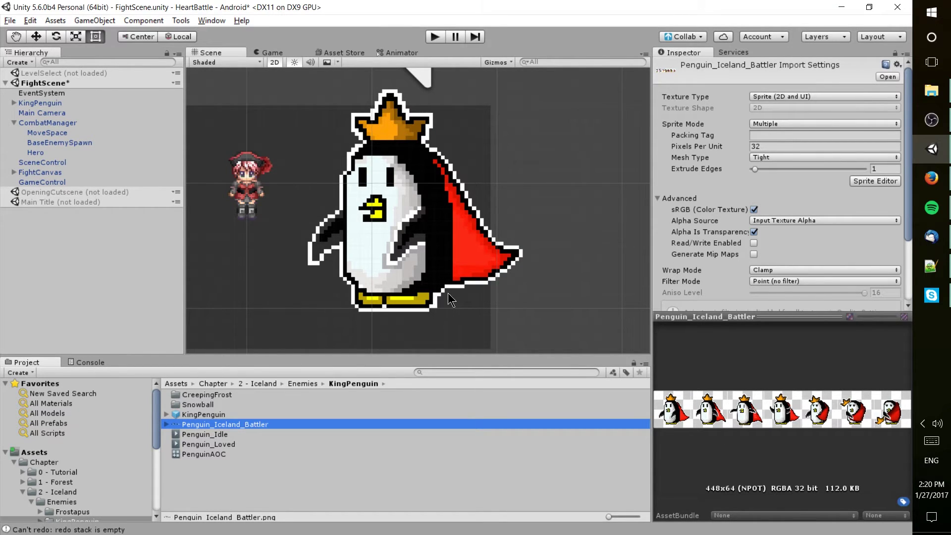
pyautogui.scroll(-1, 448, 292)
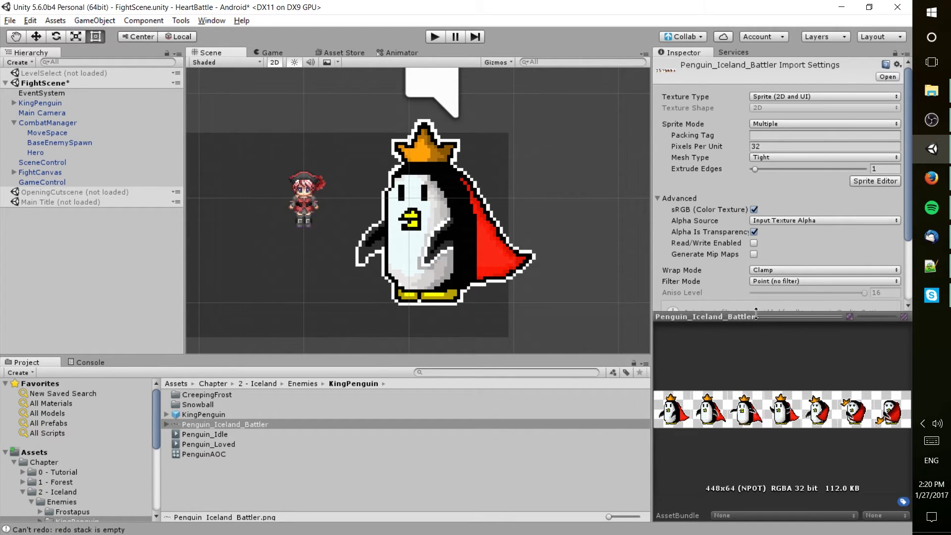
pyautogui.moveTo(755, 314); pyautogui.dragTo(755, 400)
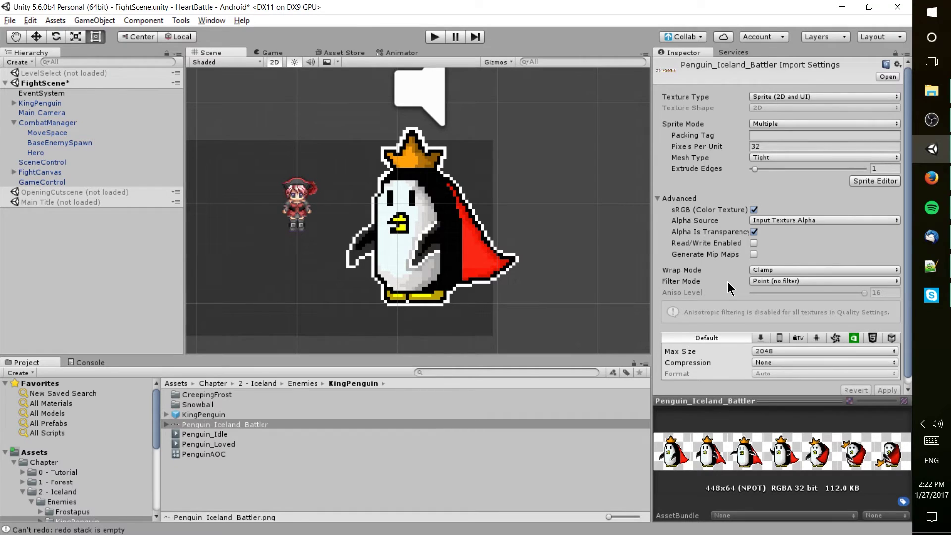
# Try the Bilinear filter mode on the Penguin_Iceland_Battler texture and return it to Point (no filter), comparing the two twice.
pyautogui.click(771, 281)
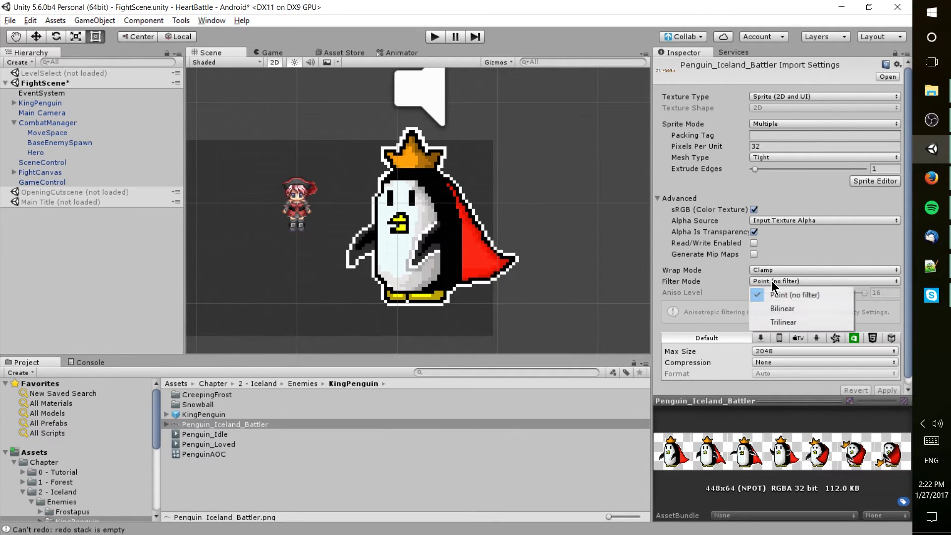
pyautogui.click(782, 309)
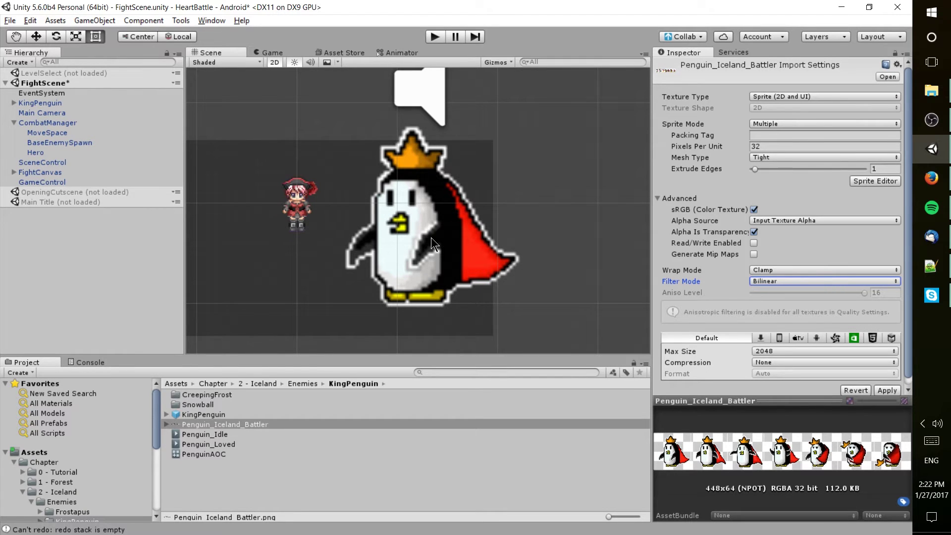
pyautogui.click(768, 284)
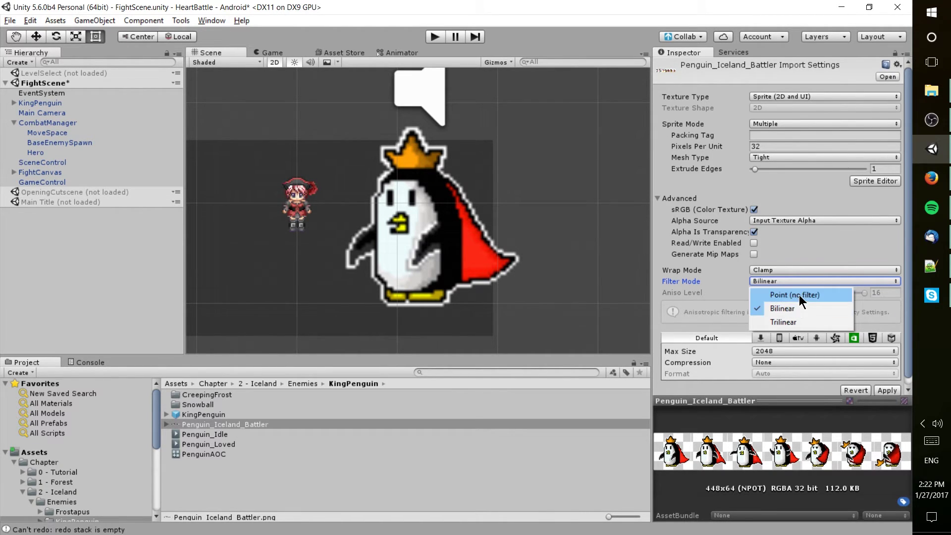
pyautogui.click(797, 295)
pyautogui.click(774, 283)
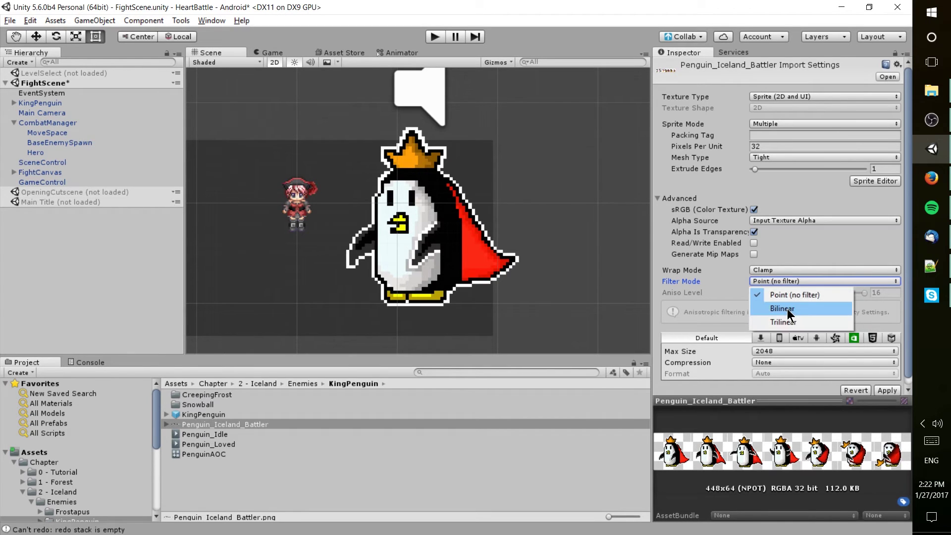
pyautogui.click(785, 307)
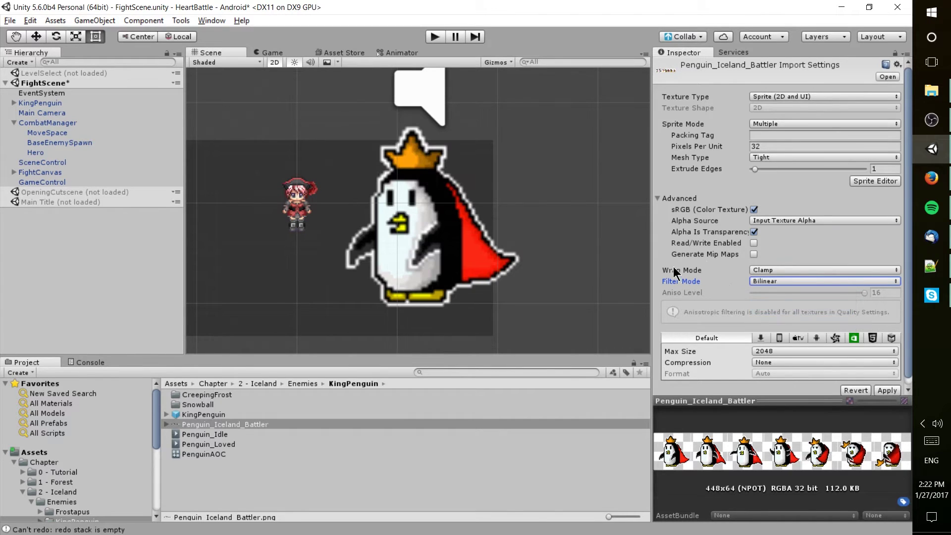
pyautogui.click(777, 282)
pyautogui.click(782, 295)
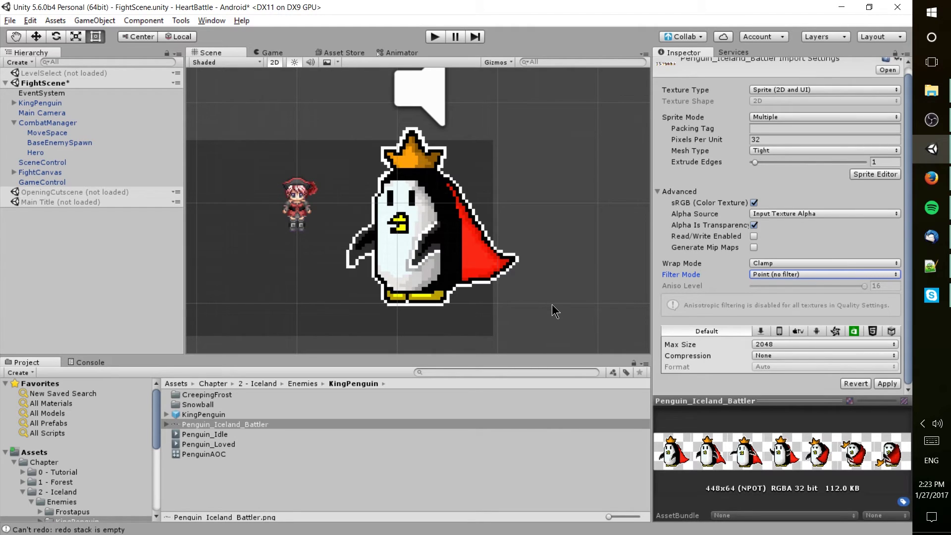
# Review the compression options for Penguin_Iceland_Battler, then set compression to Low Quality and apply it.
pyautogui.click(800, 355)
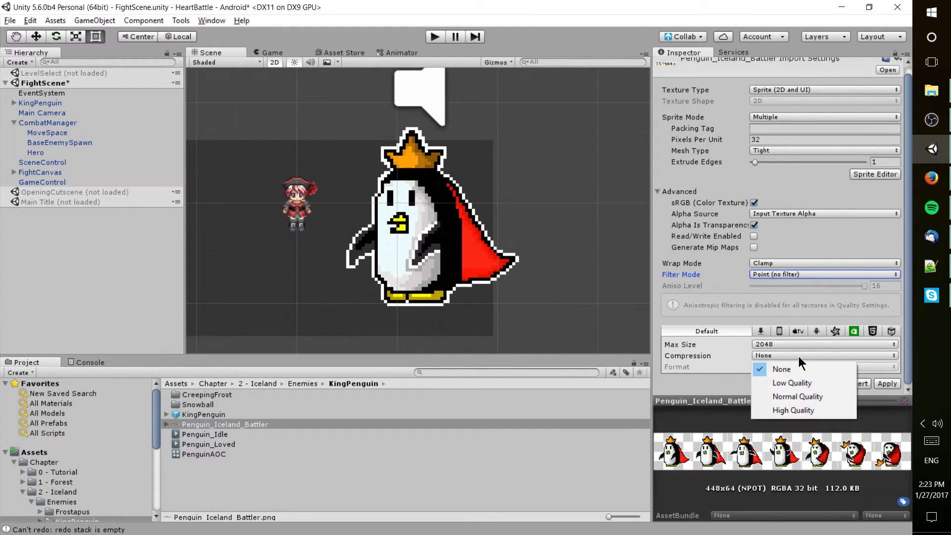
pyautogui.click(741, 355)
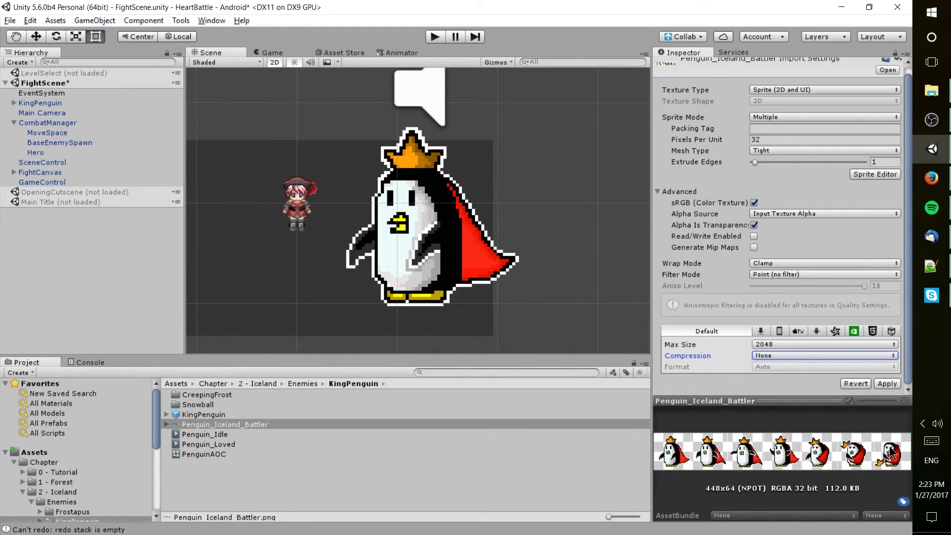
pyautogui.click(789, 355)
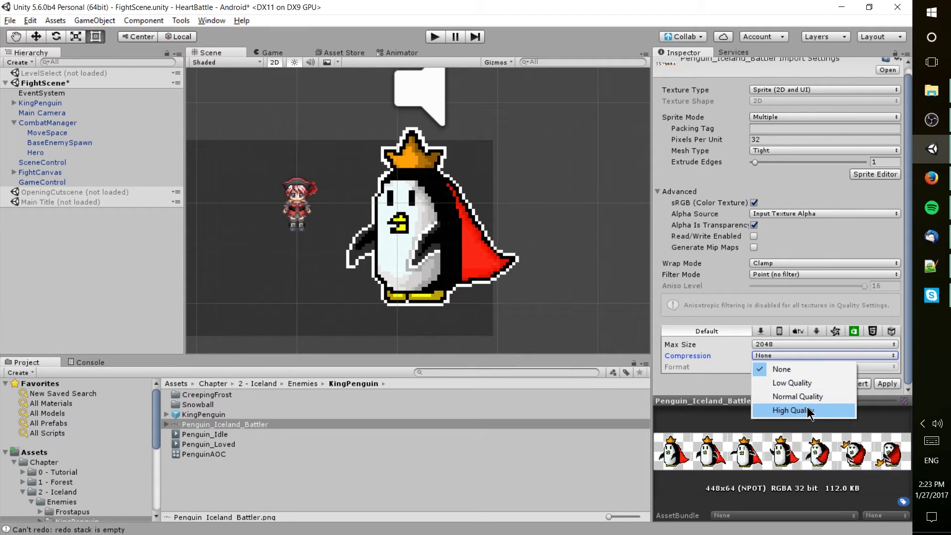
pyautogui.click(738, 353)
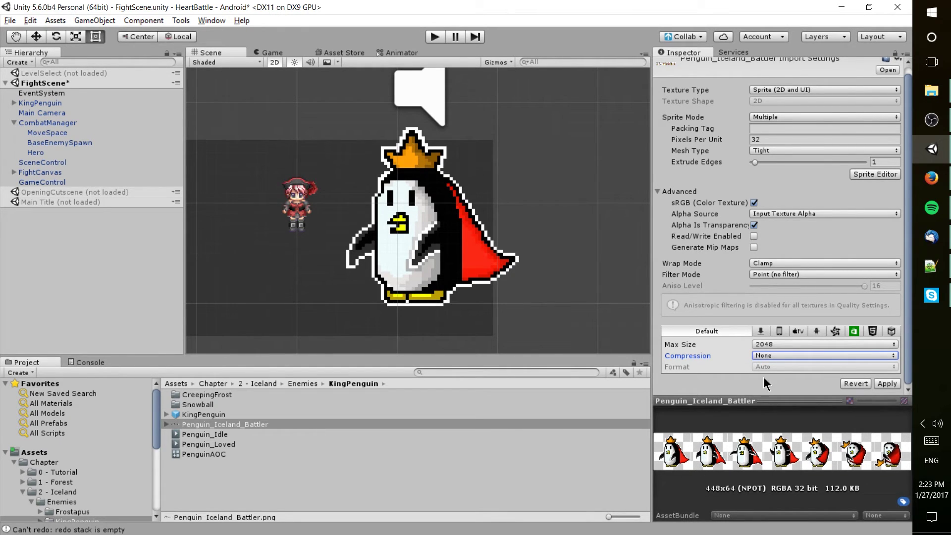
pyautogui.click(767, 356)
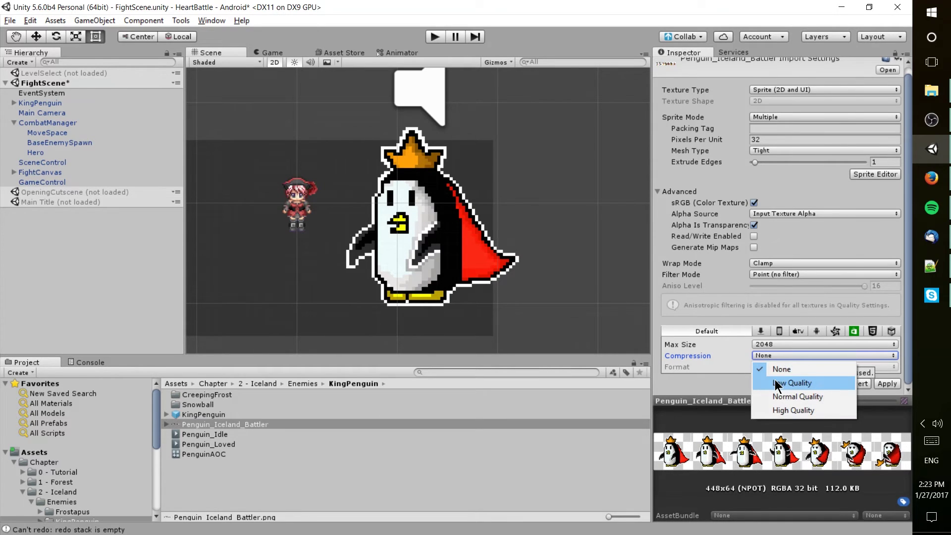
pyautogui.click(796, 384)
pyautogui.scroll(-1, 870, 371)
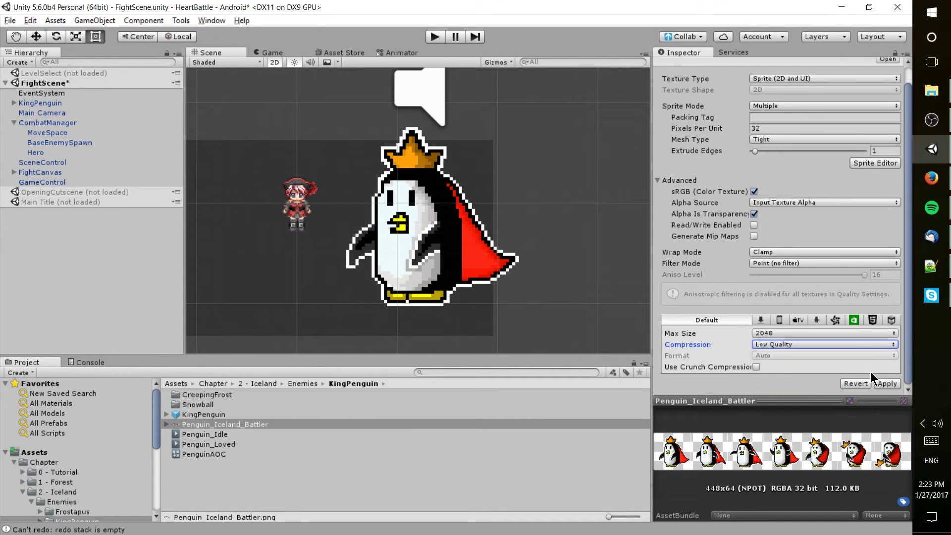
pyautogui.click(886, 383)
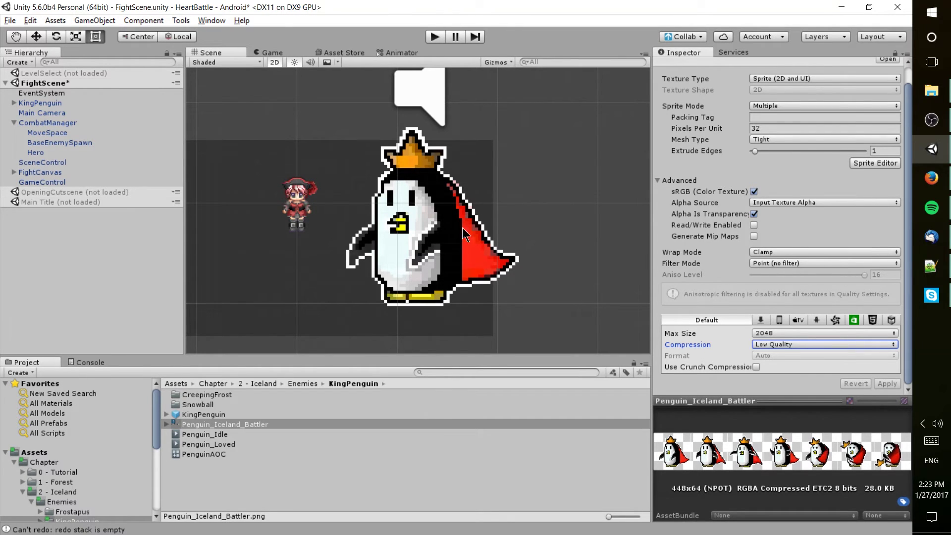
# Try High Quality compression on the penguin sprite sheet, then return compression to None and apply it.
pyautogui.click(777, 346)
pyautogui.click(792, 399)
pyautogui.click(787, 346)
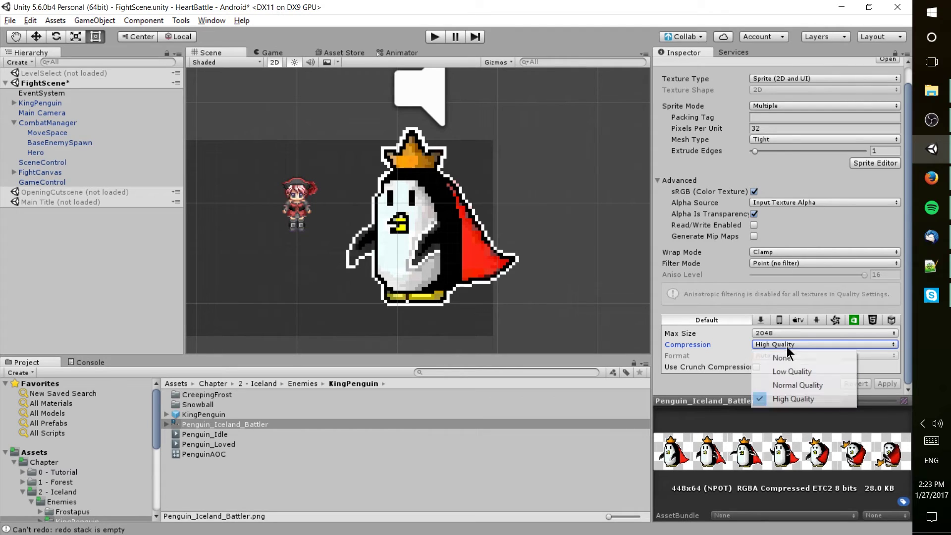
pyautogui.click(793, 361)
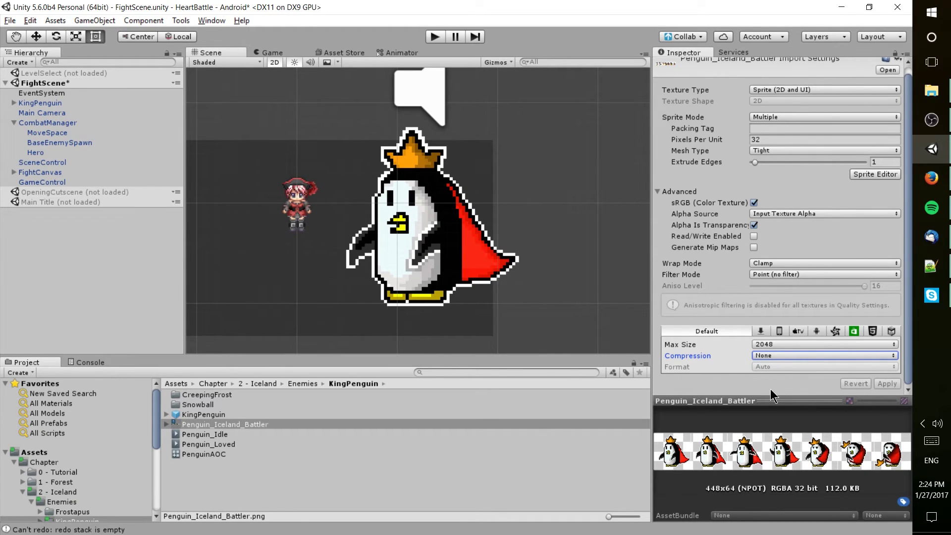
# Expand Penguin_Iceland_Battler to list its individual sprites and open the sheet in the Sprite Editor.
pyautogui.scroll(1, 768, 385)
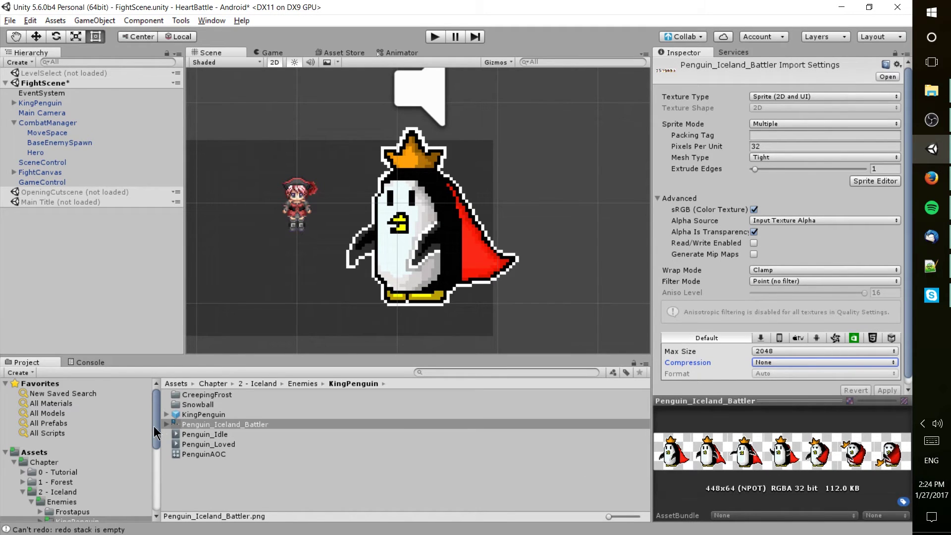
pyautogui.click(167, 425)
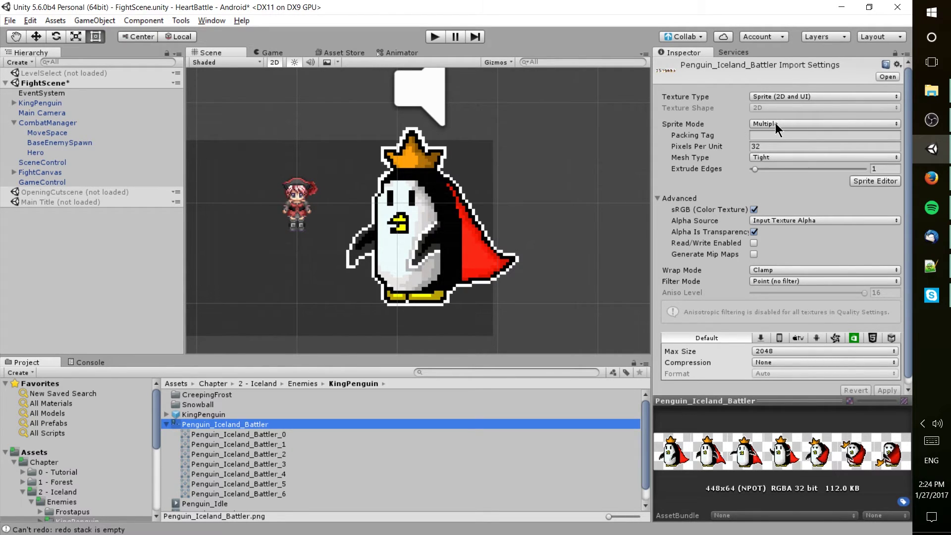
pyautogui.click(872, 182)
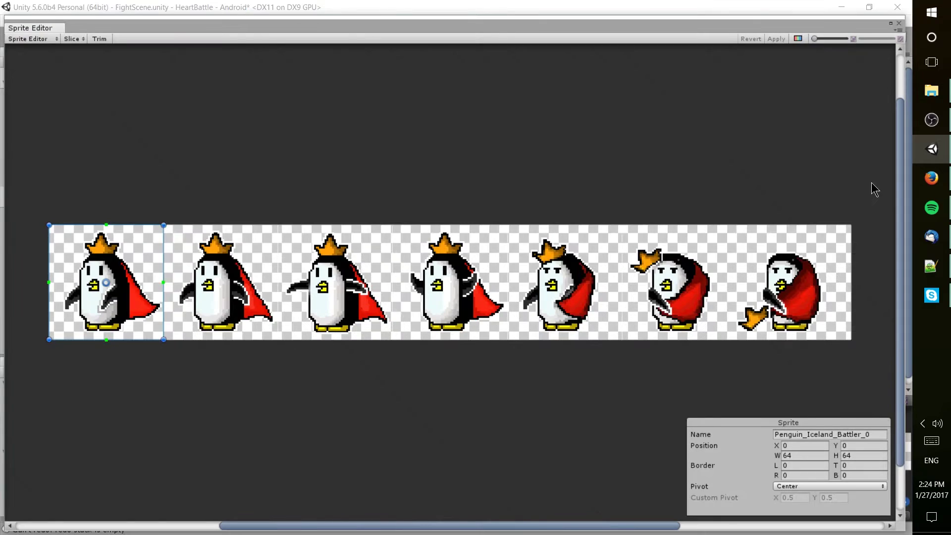
# Examine the slice boundaries of the individual penguin frames across the sprite sheet.
pyautogui.click(209, 248)
pyautogui.click(337, 252)
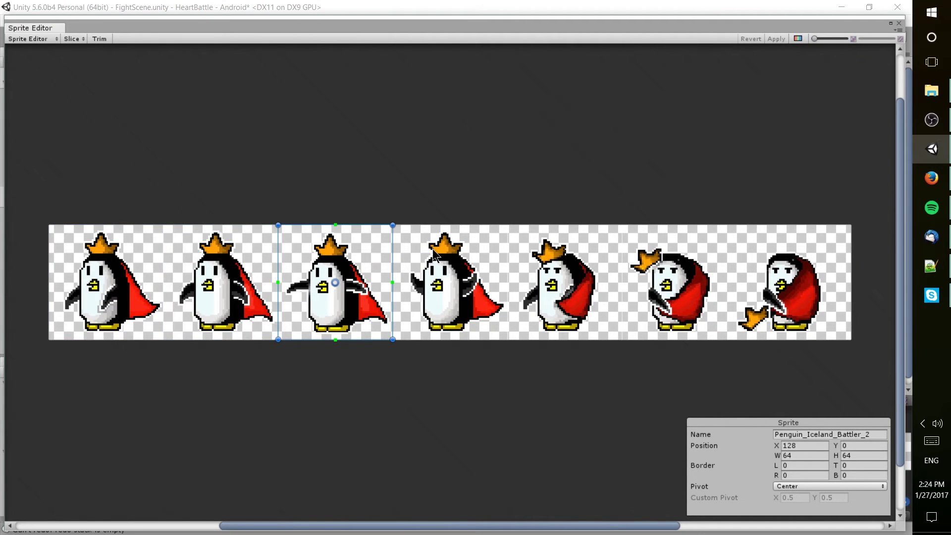
pyautogui.click(460, 255)
pyautogui.click(543, 252)
pyautogui.click(705, 255)
pyautogui.click(792, 262)
pyautogui.click(667, 263)
pyautogui.click(560, 271)
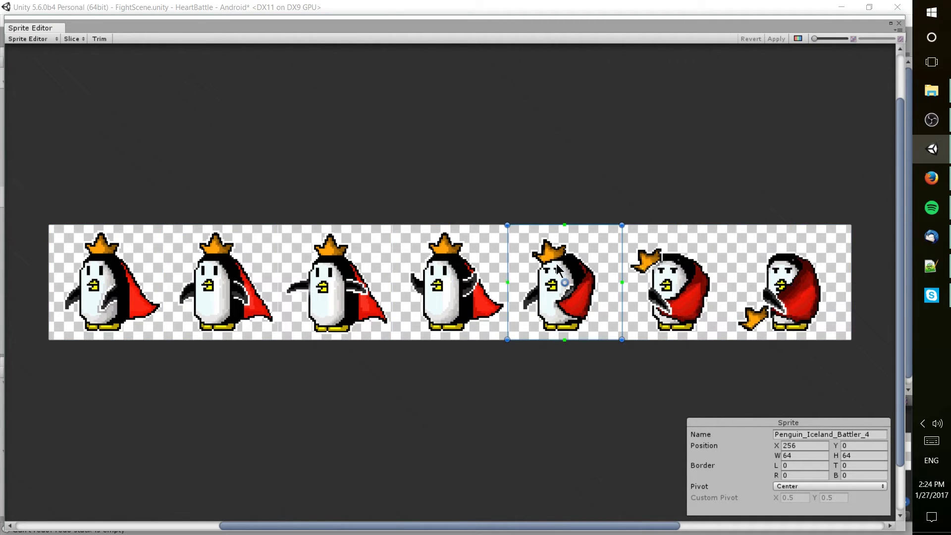
pyautogui.click(485, 265)
pyautogui.click(336, 263)
pyautogui.click(218, 264)
pyautogui.click(141, 265)
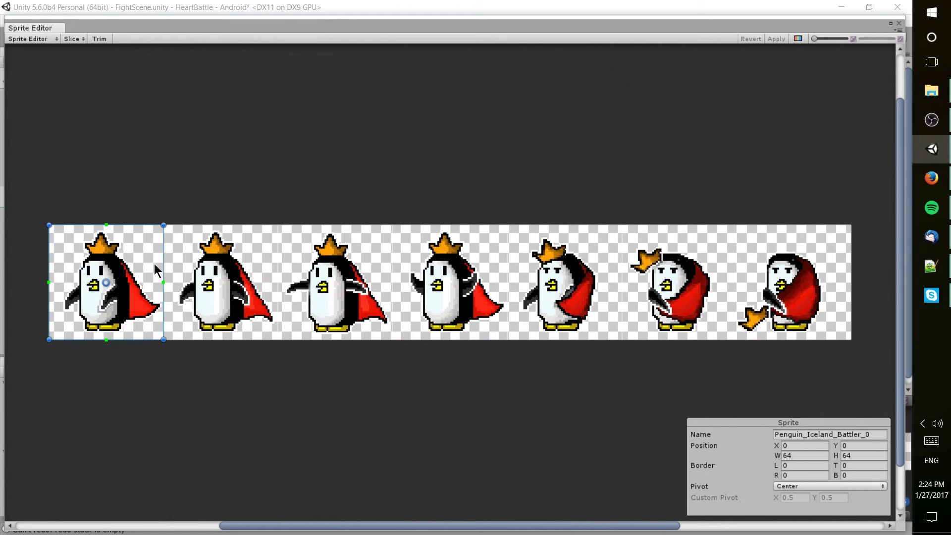
pyautogui.click(218, 263)
pyautogui.click(326, 262)
pyautogui.click(428, 264)
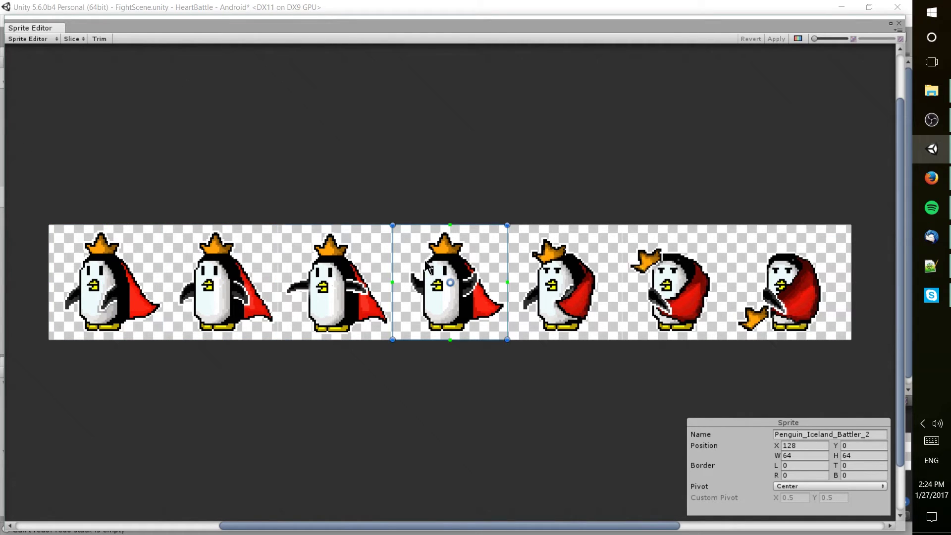
pyautogui.click(590, 265)
pyautogui.click(671, 266)
pyautogui.click(109, 270)
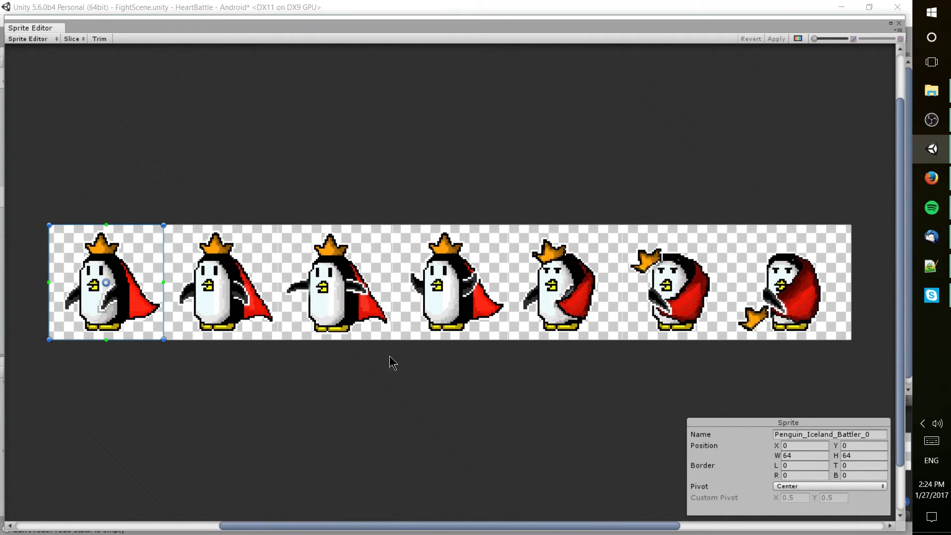
# Review the slicing options for the penguin sheet and set the slice type to Grid By Cell Size.
pyautogui.click(42, 45)
pyautogui.click(47, 37)
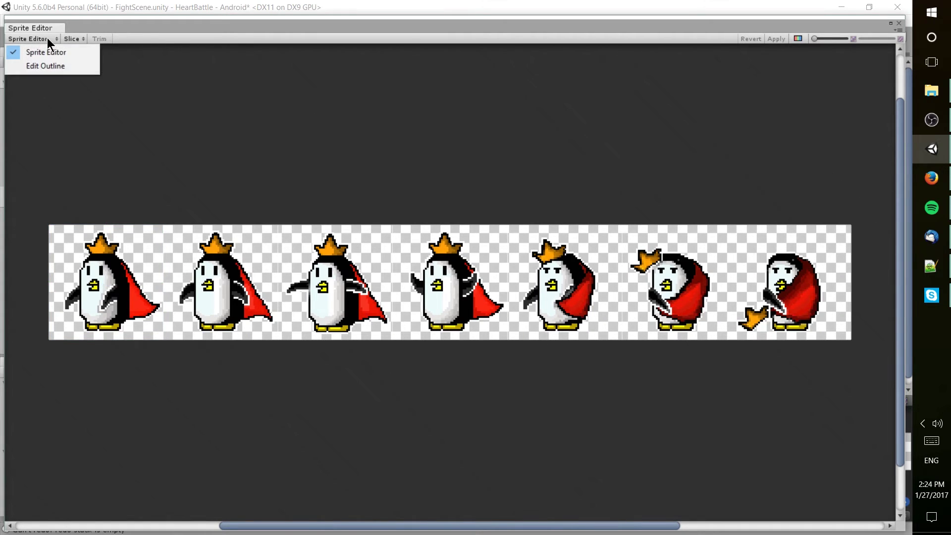
pyautogui.click(85, 34)
pyautogui.click(86, 38)
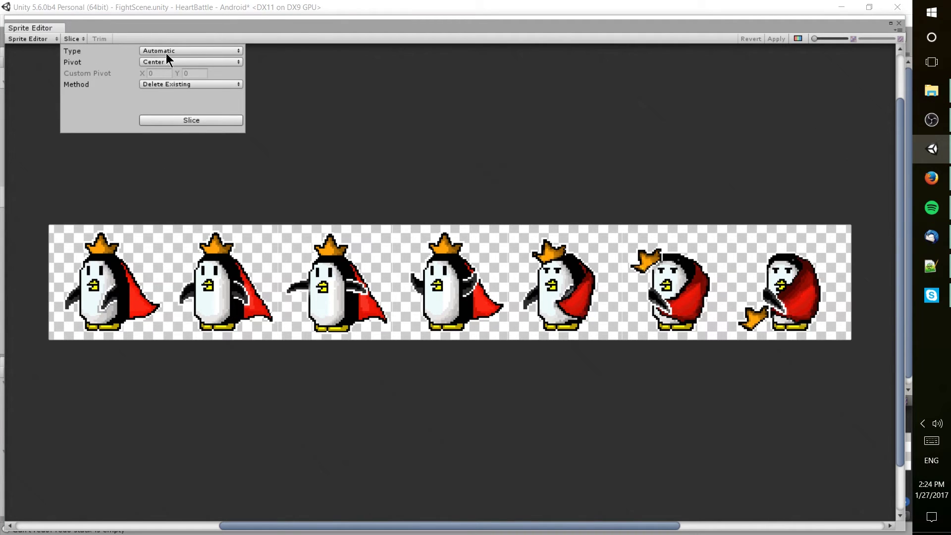
pyautogui.click(188, 51)
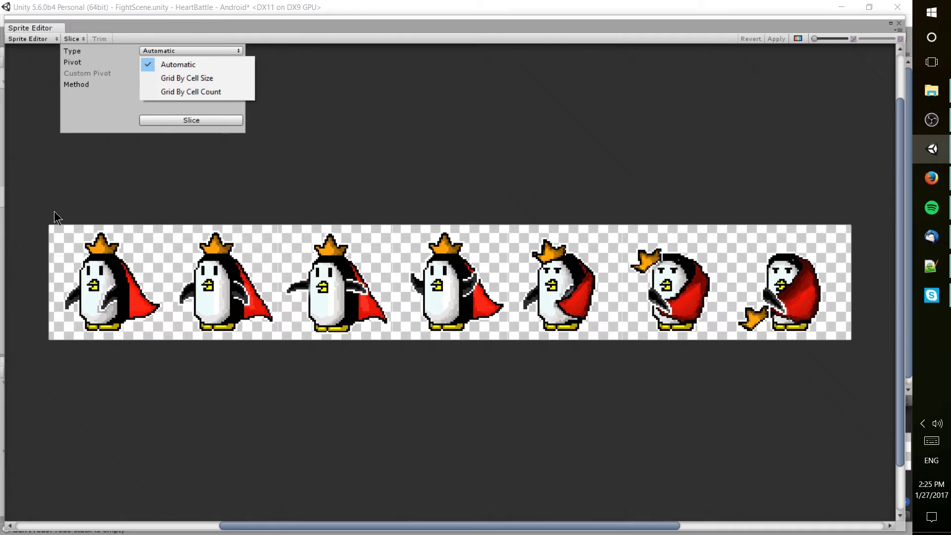
pyautogui.click(213, 78)
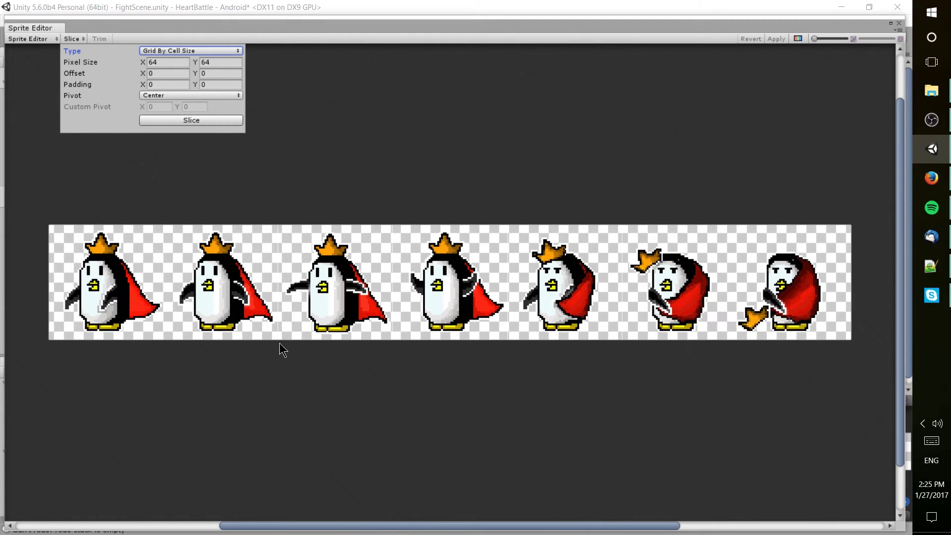
# Slice the penguin sheet using Grid By Cell Count with 7 columns and check individual frame boundaries.
pyautogui.click(181, 52)
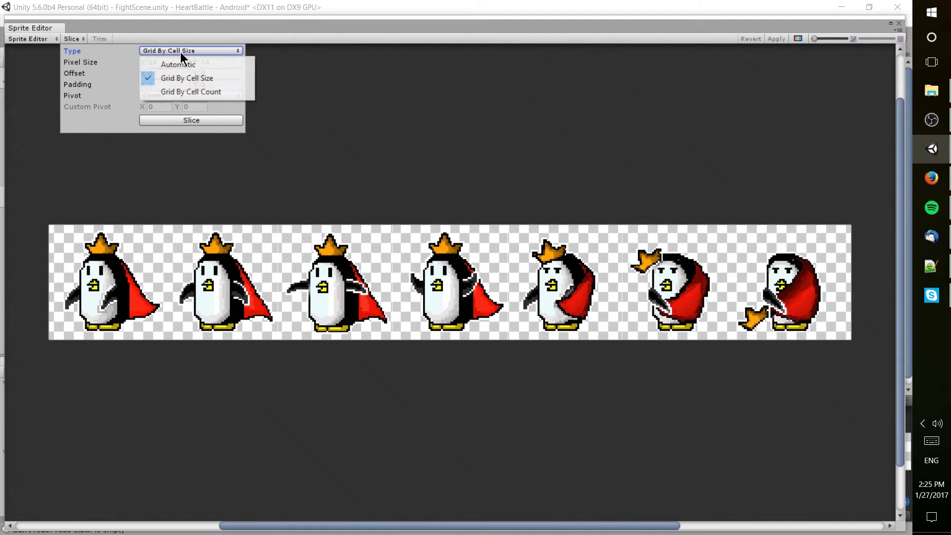
pyautogui.click(198, 93)
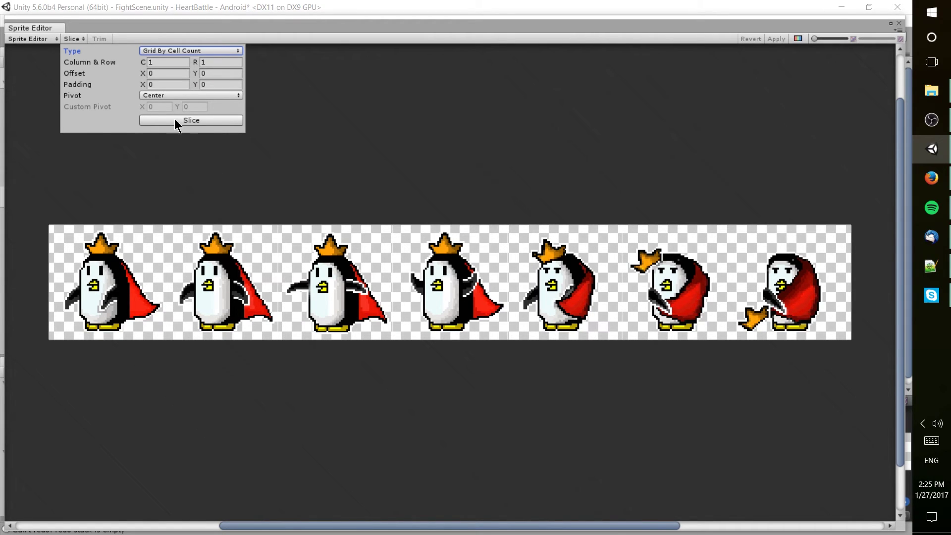
pyautogui.click(181, 60)
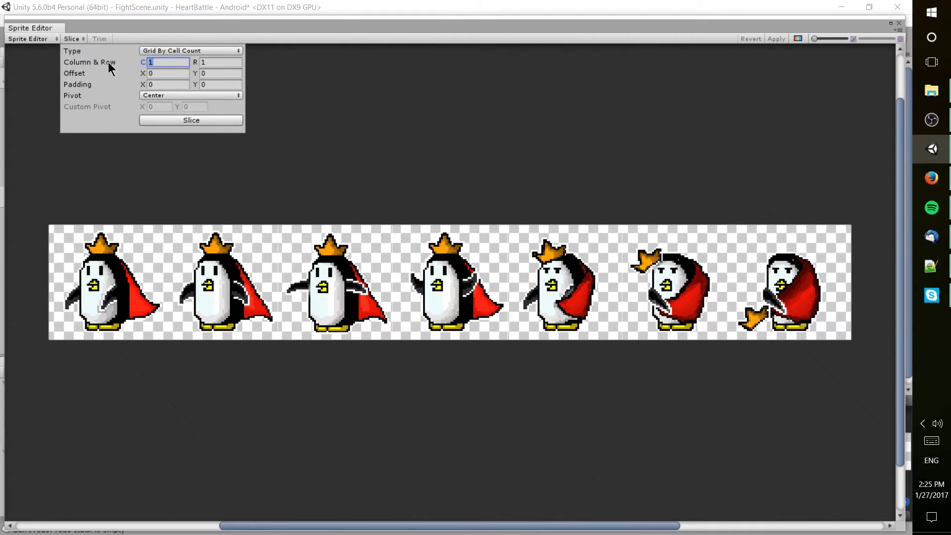
pyautogui.press('Tab')
pyautogui.click(174, 63)
pyautogui.write('7')
pyautogui.click(209, 123)
pyautogui.click(320, 281)
pyautogui.click(234, 281)
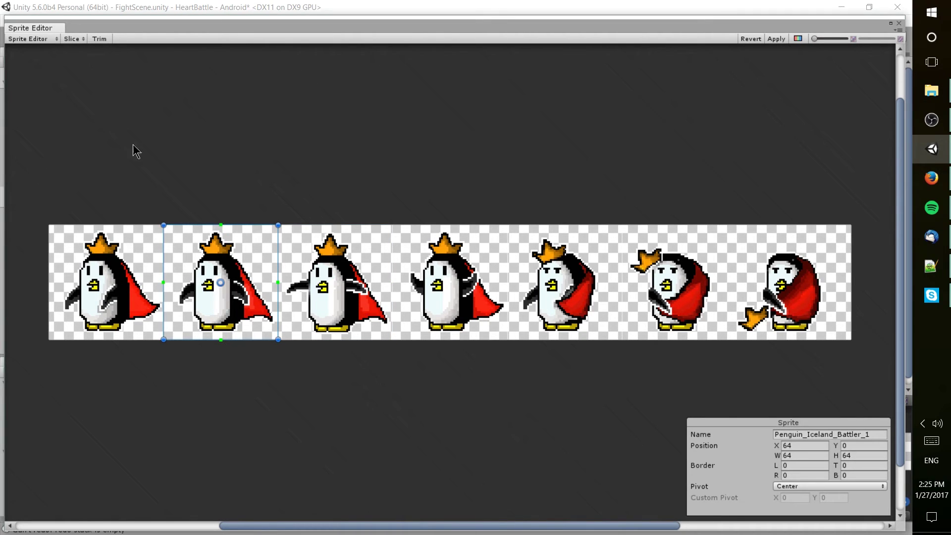
# Slice the penguin sheet using Grid By Cell Size at 64 by 64 pixels and check the frame boundaries.
pyautogui.click(73, 39)
pyautogui.click(171, 51)
pyautogui.click(183, 77)
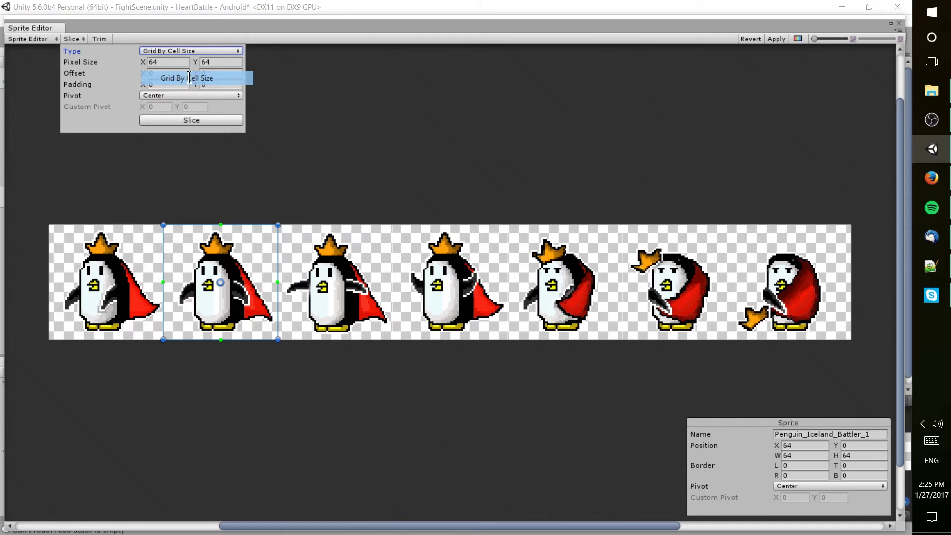
pyautogui.click(224, 118)
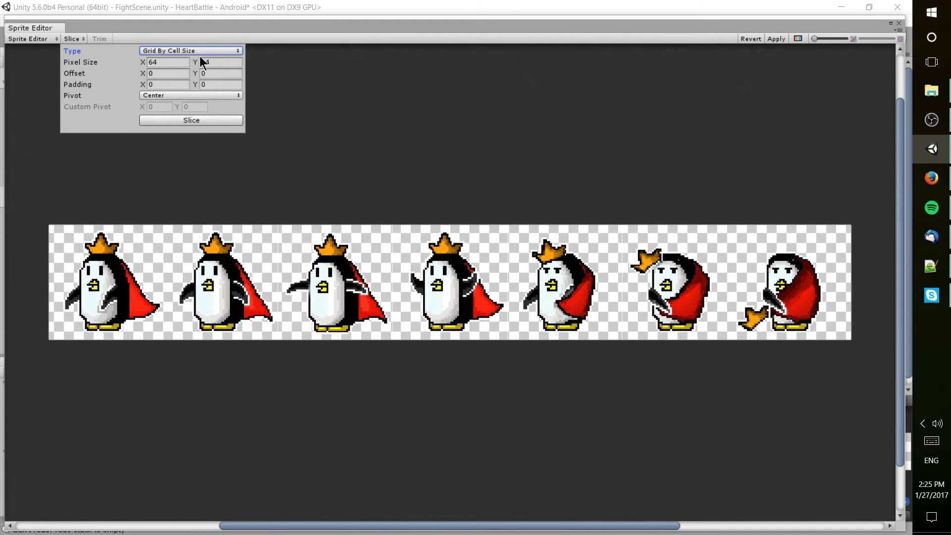
pyautogui.click(119, 270)
pyautogui.click(678, 282)
pyautogui.click(574, 283)
pyautogui.click(769, 286)
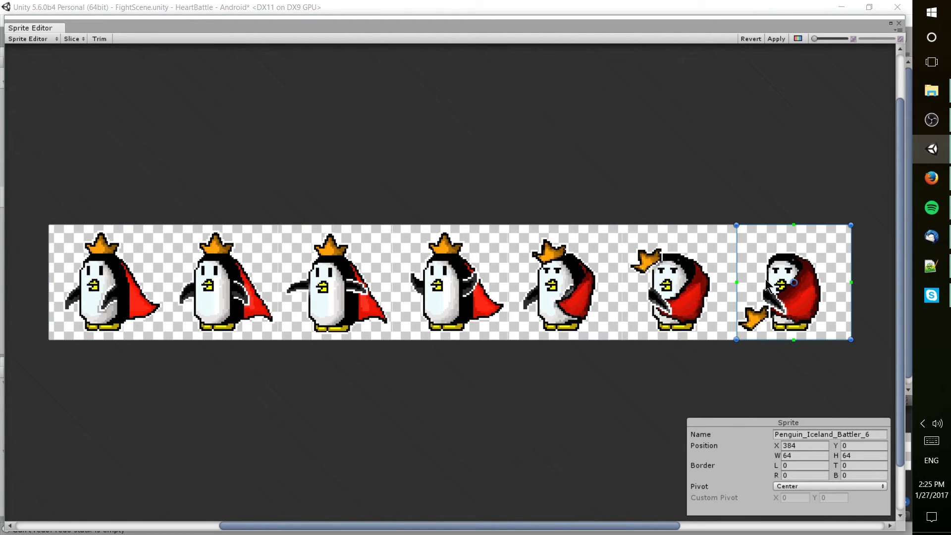
# Close the Sprite Editor and collapse the sprite list under Penguin_Iceland_Battler.
pyautogui.click(899, 23)
pyautogui.click(497, 298)
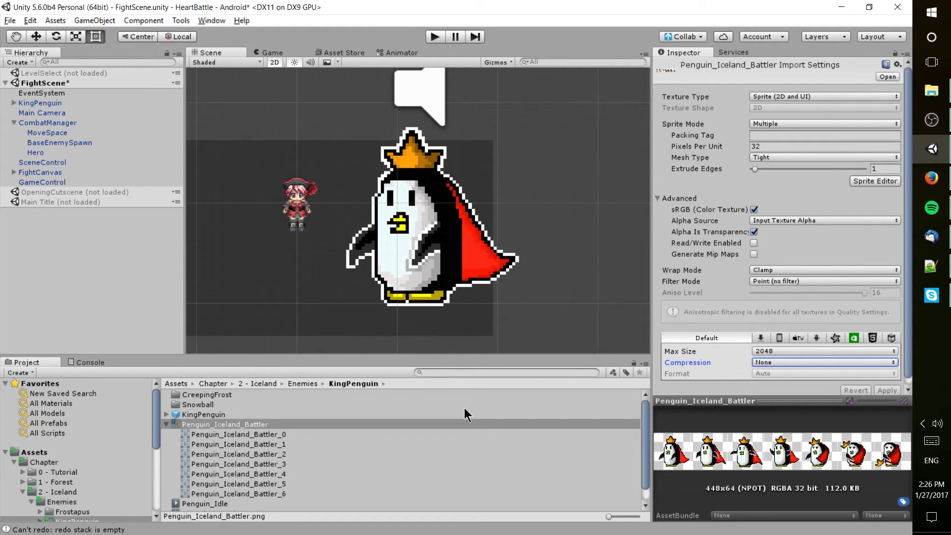
pyautogui.click(411, 424)
pyautogui.press('Left')
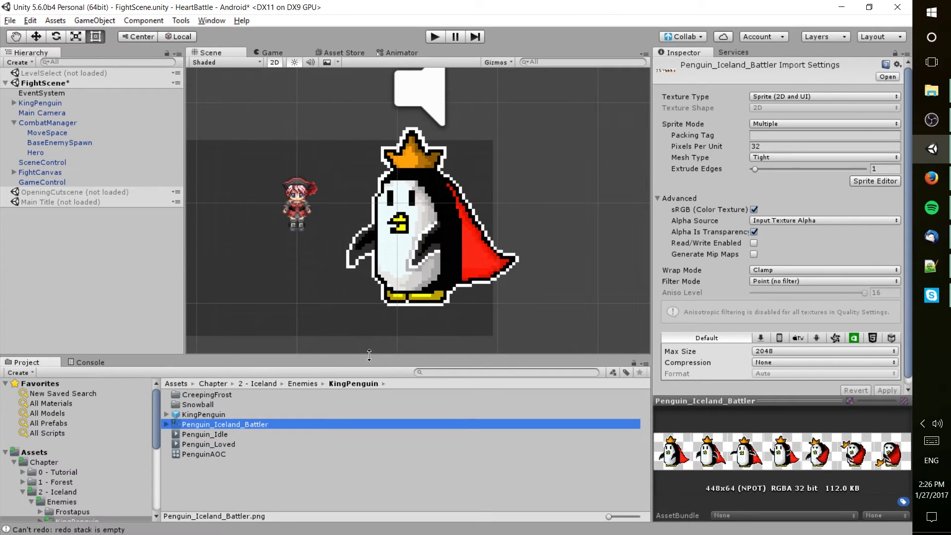
# Filter the project assets by the AudioClip type and enlarge the project area to show more of the list.
pyautogui.moveTo(369, 355); pyautogui.dragTo(370, 342)
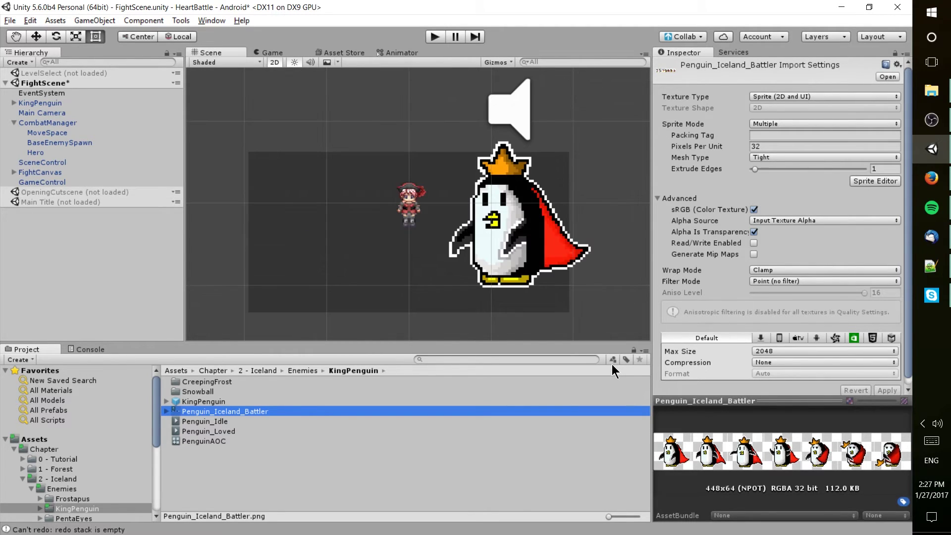
pyautogui.click(612, 360)
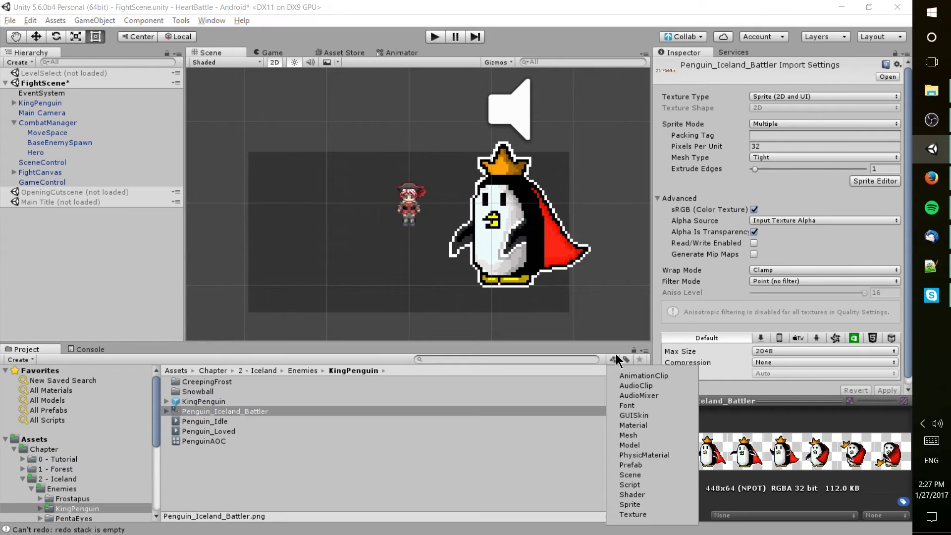
pyautogui.click(614, 358)
pyautogui.click(612, 359)
pyautogui.click(643, 385)
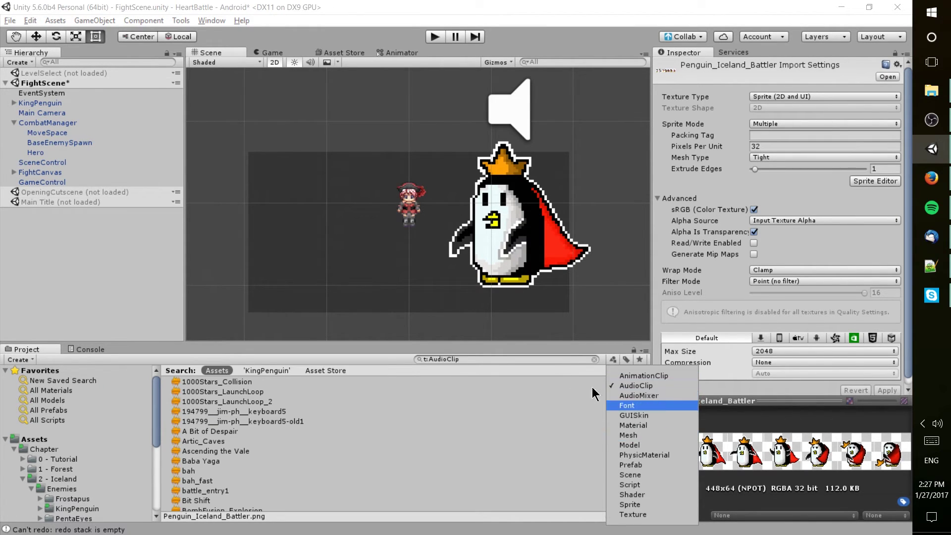
pyautogui.click(570, 341)
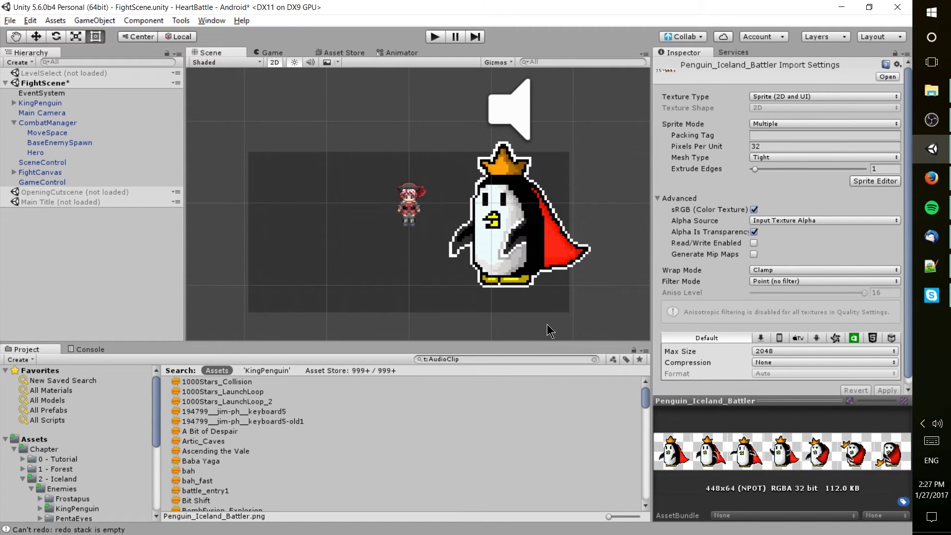
pyautogui.moveTo(554, 339); pyautogui.dragTo(564, 272)
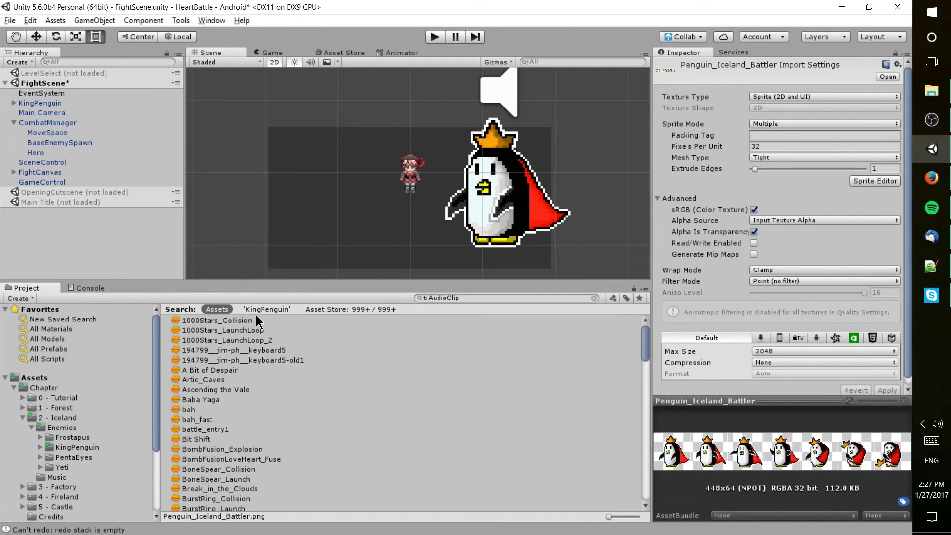
# Examine the waveforms and import settings of several audio clips, including Ascending the Vale, BombFusion_Explosion, BoneSpear_Launch and BurstRing_Launch.
pyautogui.click(258, 389)
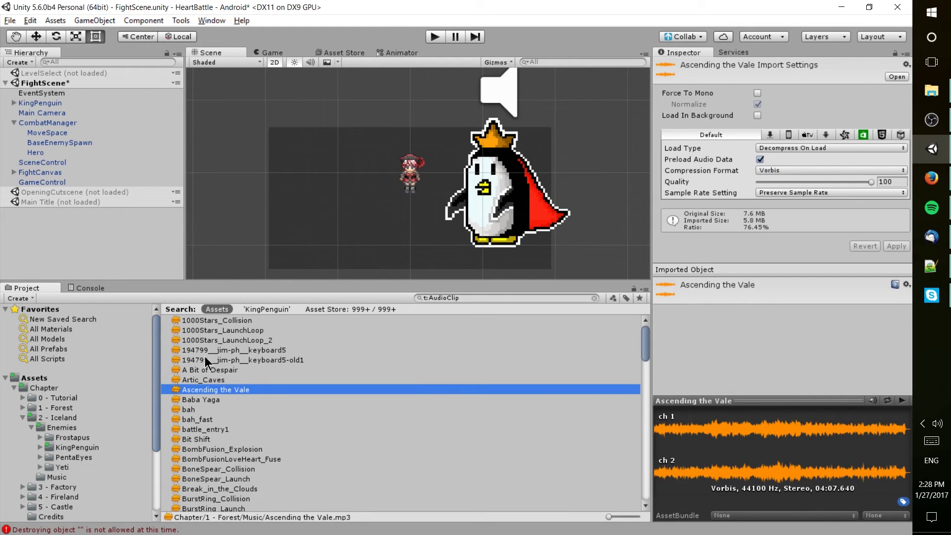
pyautogui.click(225, 418)
pyautogui.scroll(-1, 260, 447)
pyautogui.click(252, 413)
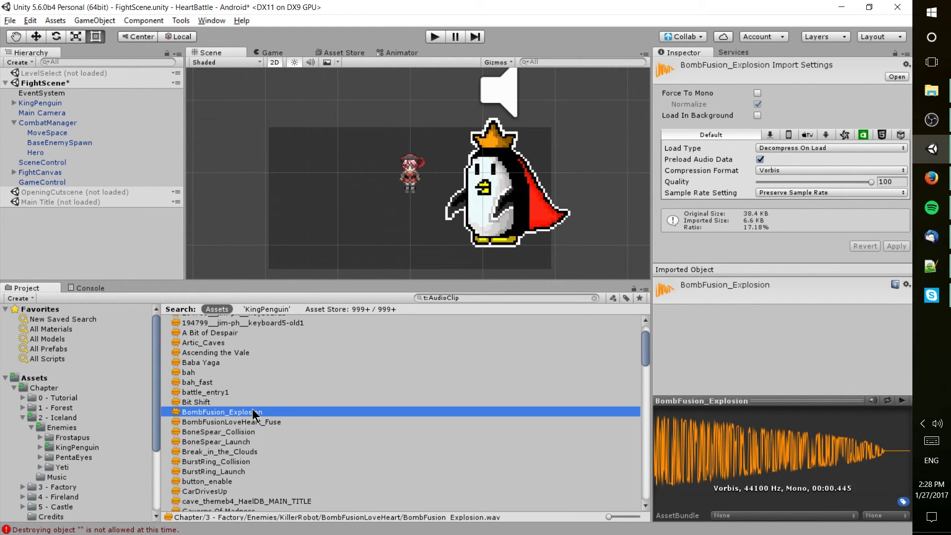
pyautogui.click(242, 442)
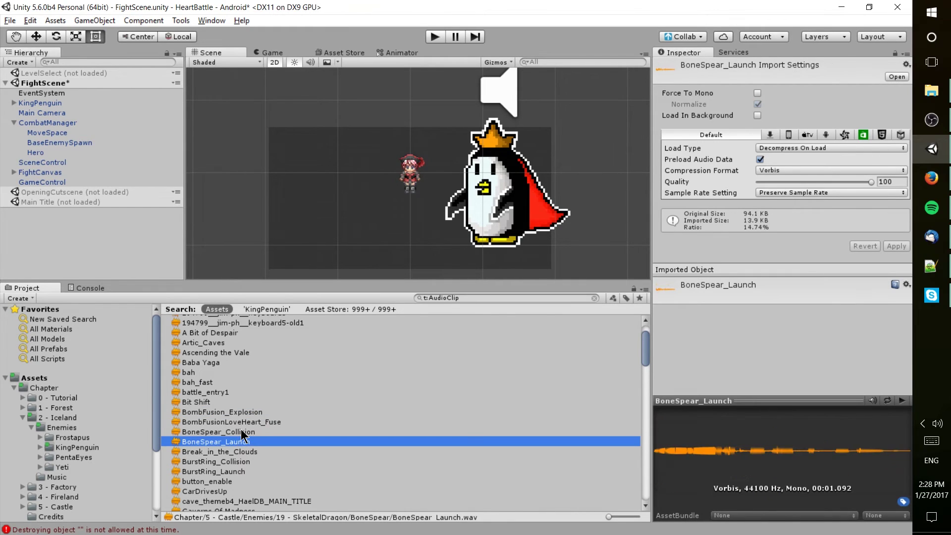
pyautogui.click(245, 432)
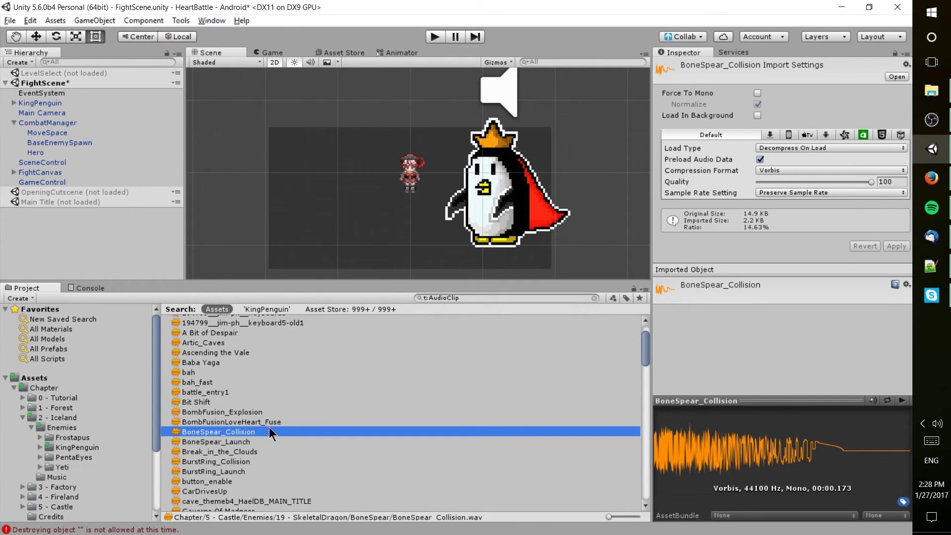
pyautogui.click(266, 440)
pyautogui.scroll(-3, 266, 438)
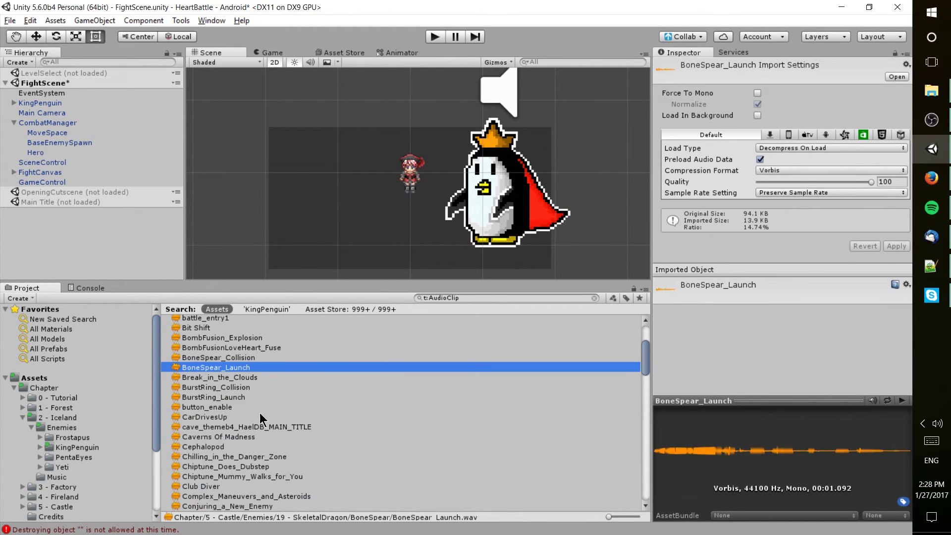
pyautogui.click(272, 398)
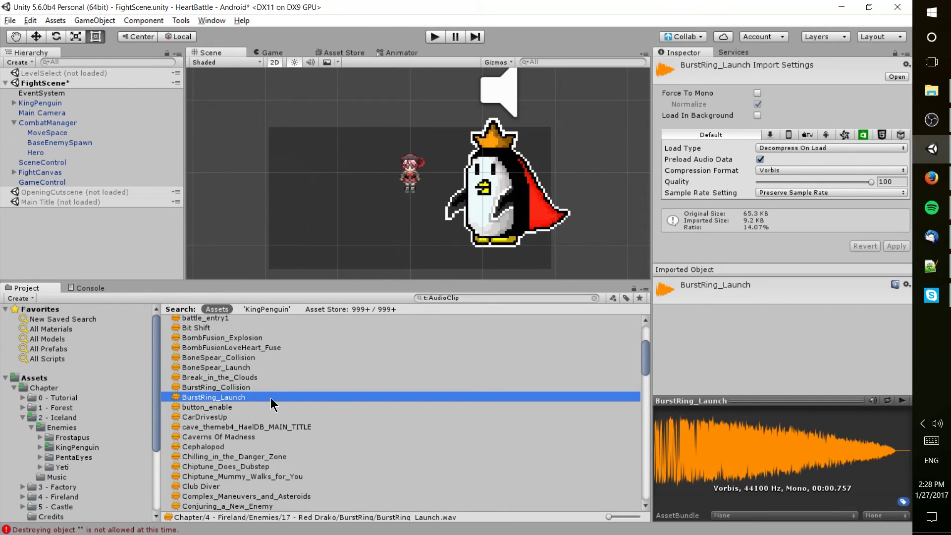
pyautogui.scroll(2, 271, 397)
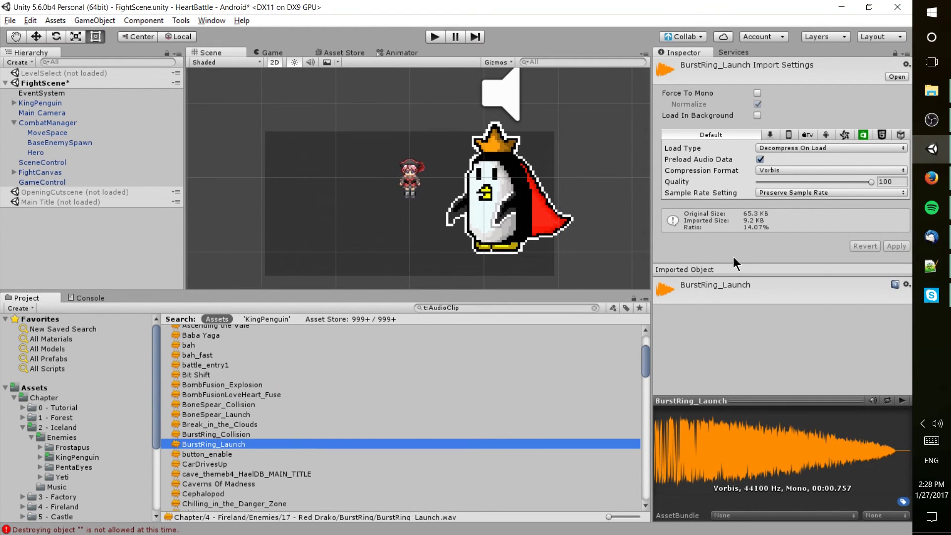
# Review the iOS, Android and PC, Mac & Linux Standalone import overrides for BurstRing_Launch.
pyautogui.click(788, 134)
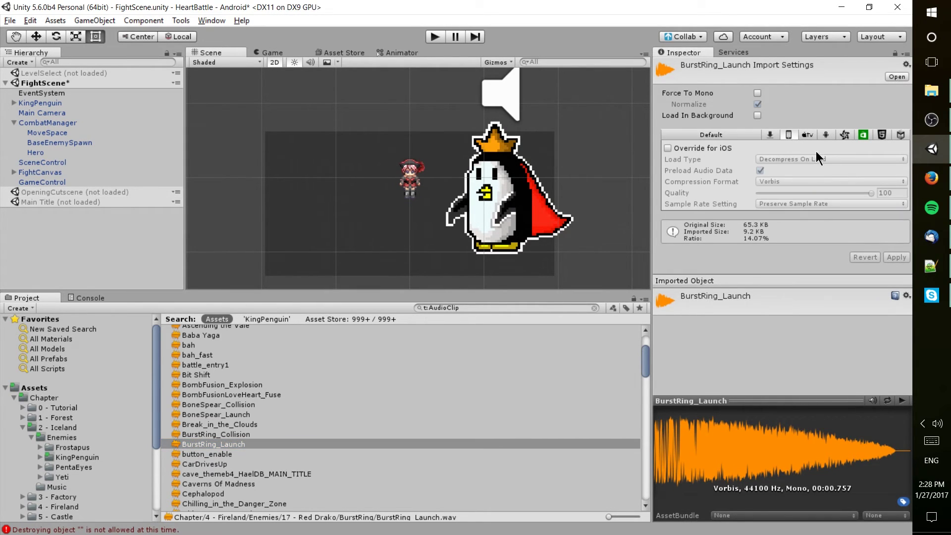
pyautogui.click(827, 132)
pyautogui.click(789, 132)
pyautogui.click(770, 134)
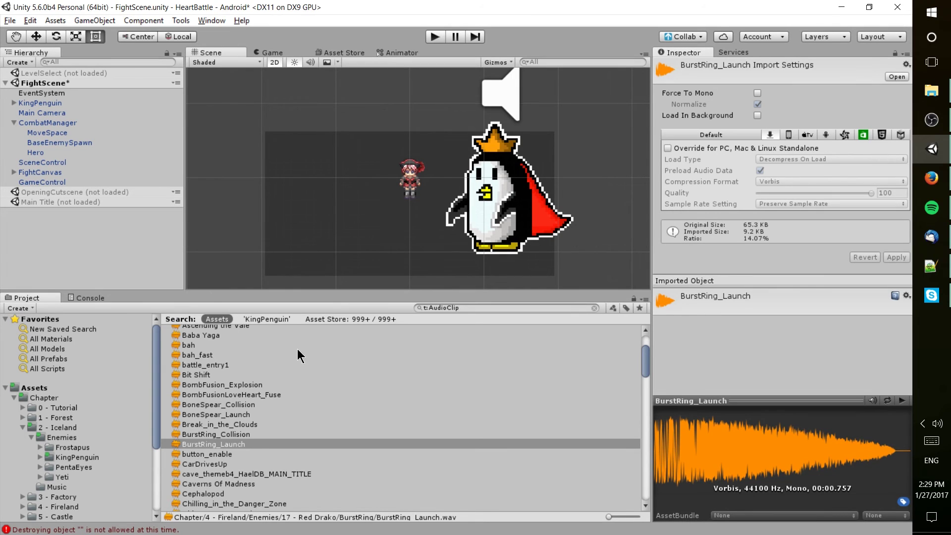
# Play a preview of the BurstRing_Collision audio clip.
pyautogui.moveTo(281, 435); pyautogui.dragTo(333, 179)
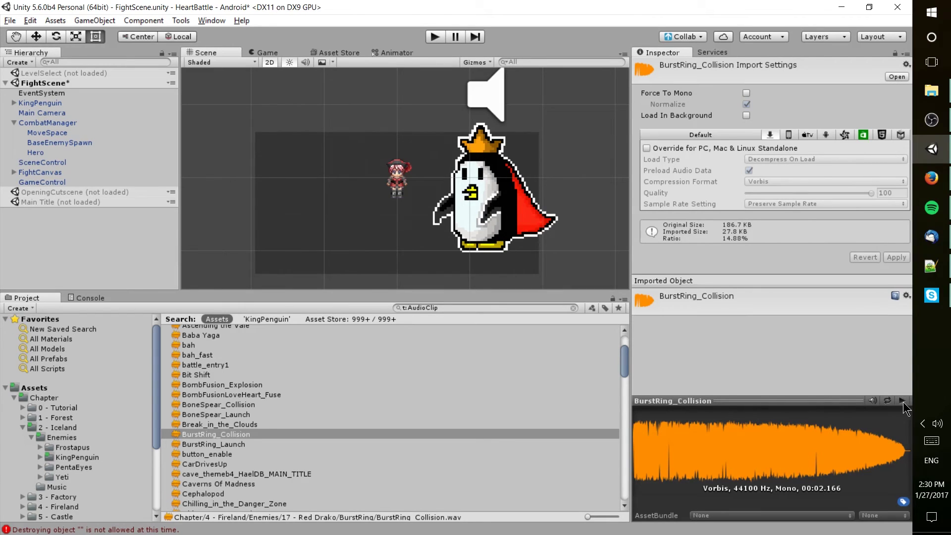
pyautogui.click(635, 414)
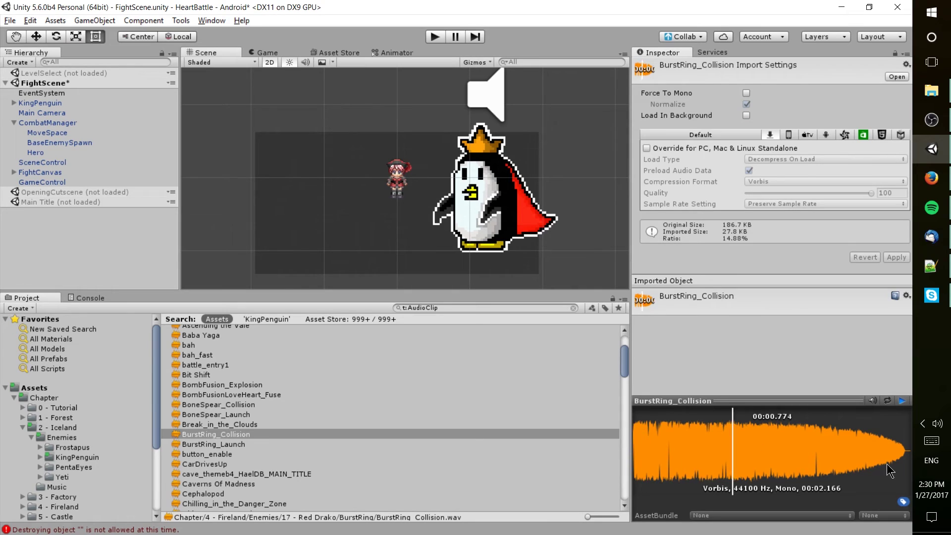
pyautogui.click(232, 434)
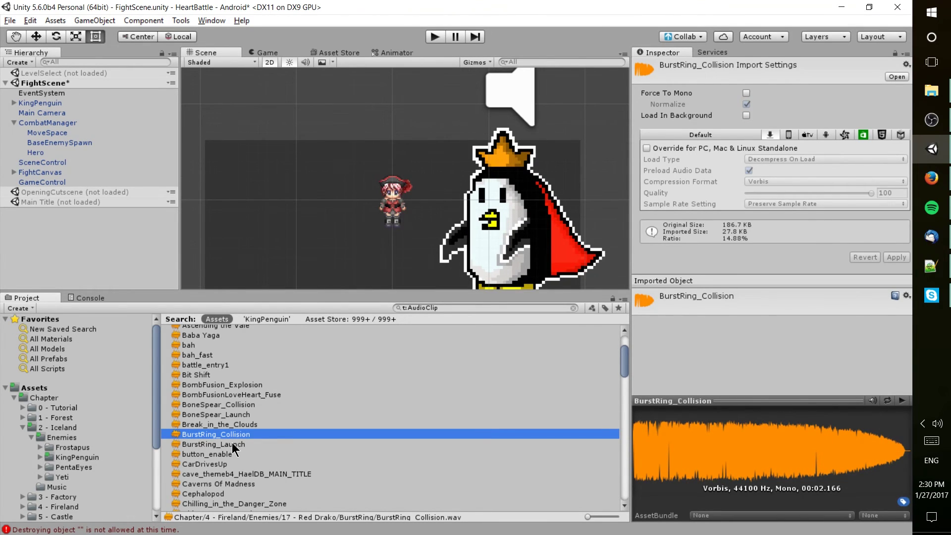
# Try to place the BurstRing_Collision audio clip in the scene beside the hero.
pyautogui.moveTo(232, 442); pyautogui.dragTo(346, 239)
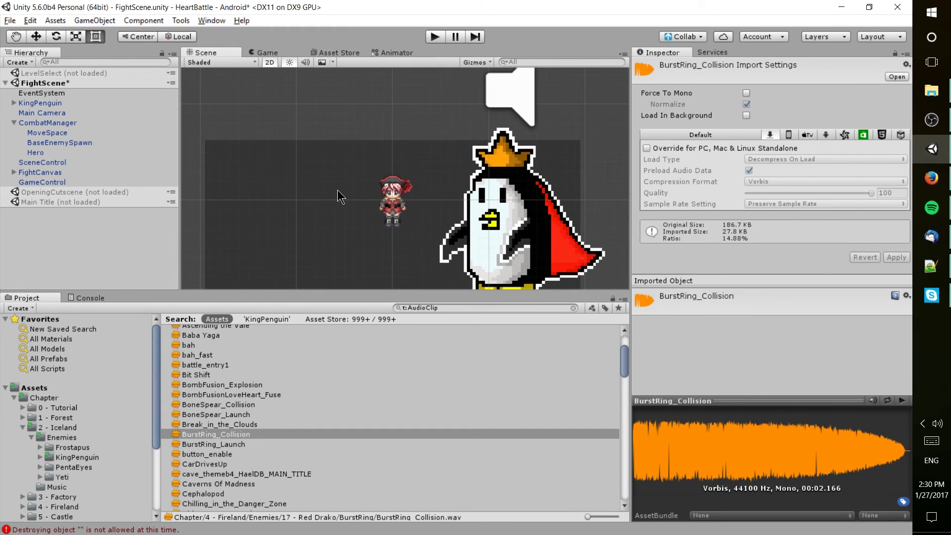
pyautogui.moveTo(385, 202); pyautogui.dragTo(356, 180, button='middle')
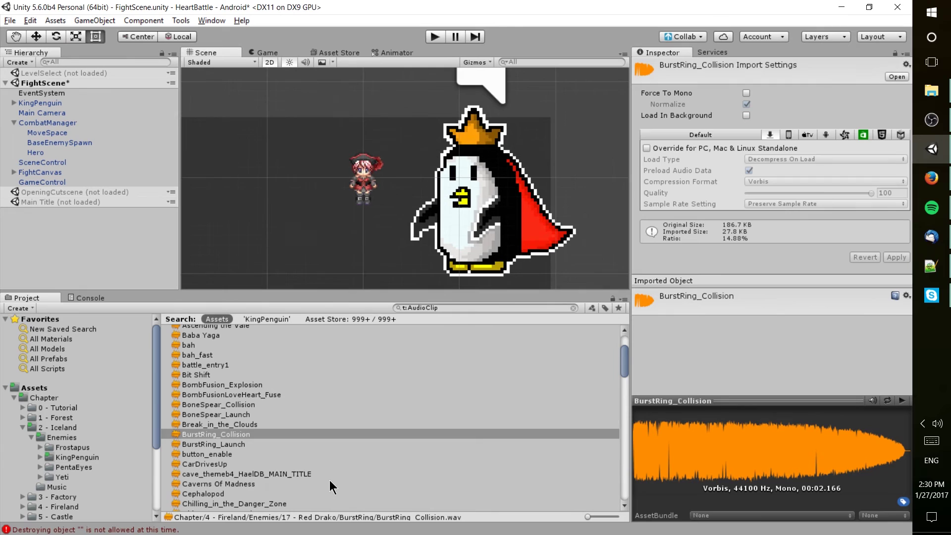
pyautogui.moveTo(371, 247); pyautogui.dragTo(334, 276, button='middle')
pyautogui.scroll(-2, 335, 272)
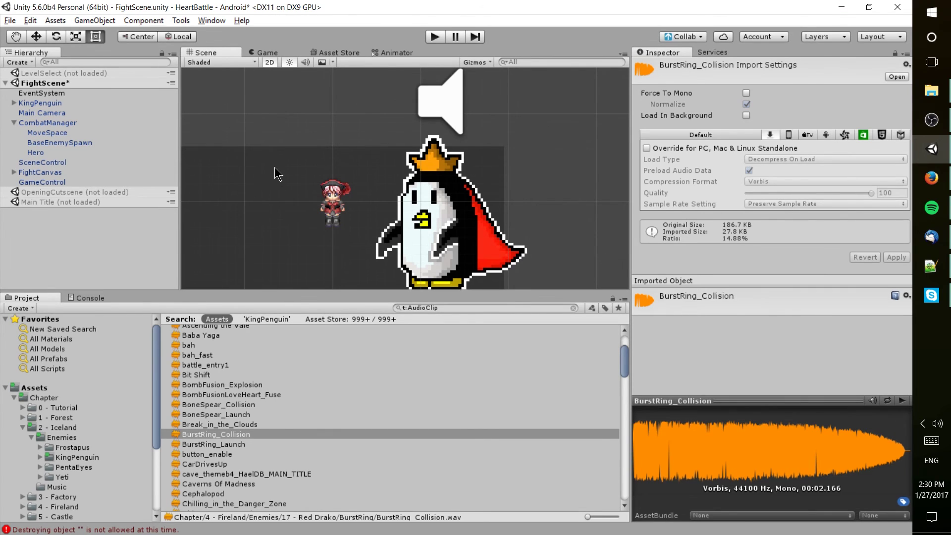
# Add an Audio Source component to the Hero object.
pyautogui.click(78, 150)
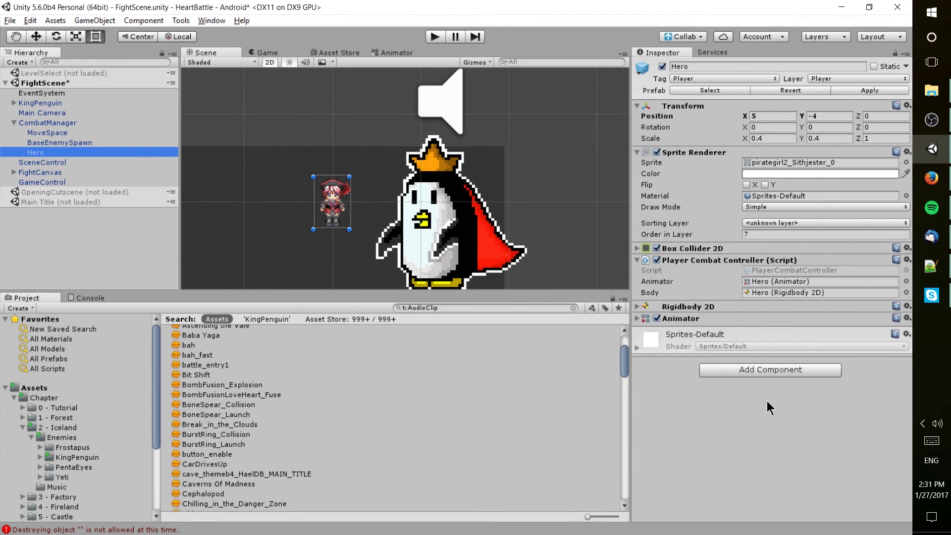
pyautogui.click(776, 371)
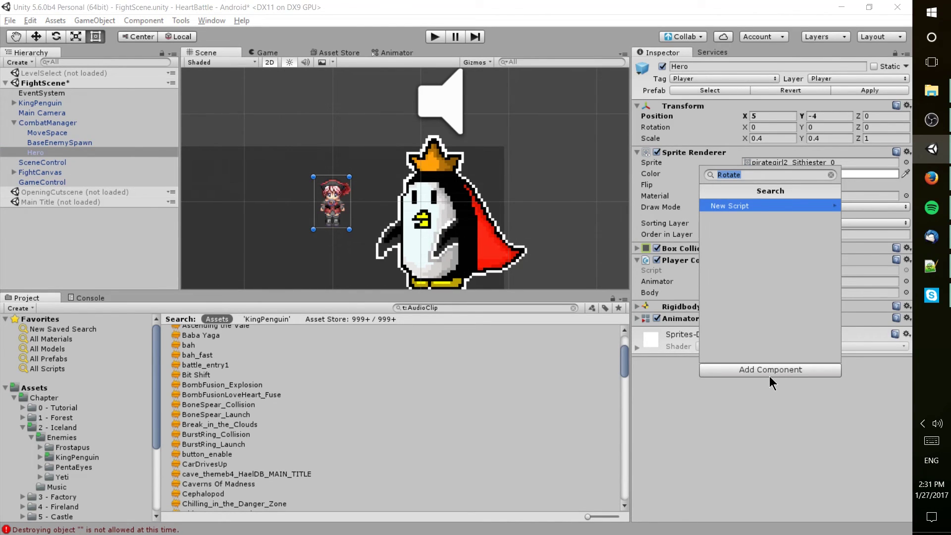
pyautogui.write('audio clip')
pyautogui.press('BackSpace')
pyautogui.hotkey('ctrl', 'a')
pyautogui.write('audio sou')
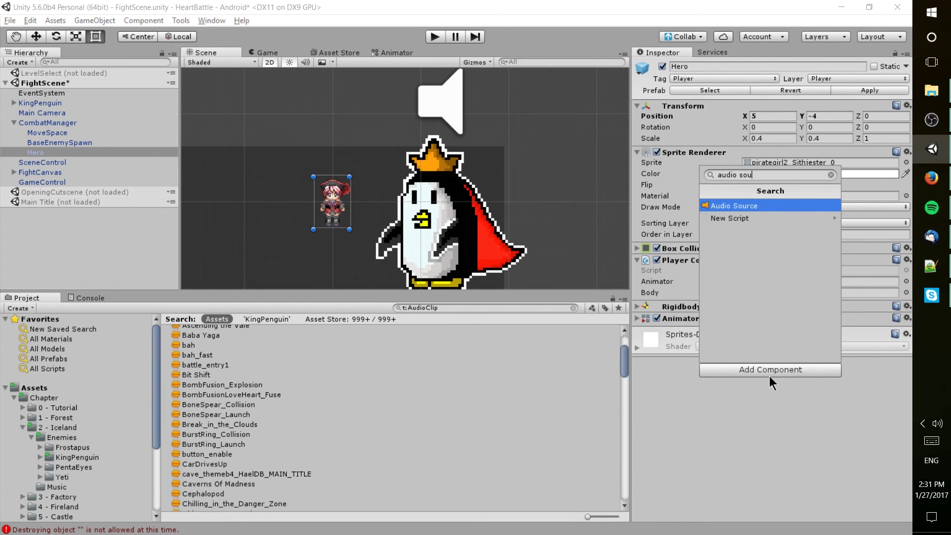
pyautogui.write('rce')
pyautogui.press('Return')
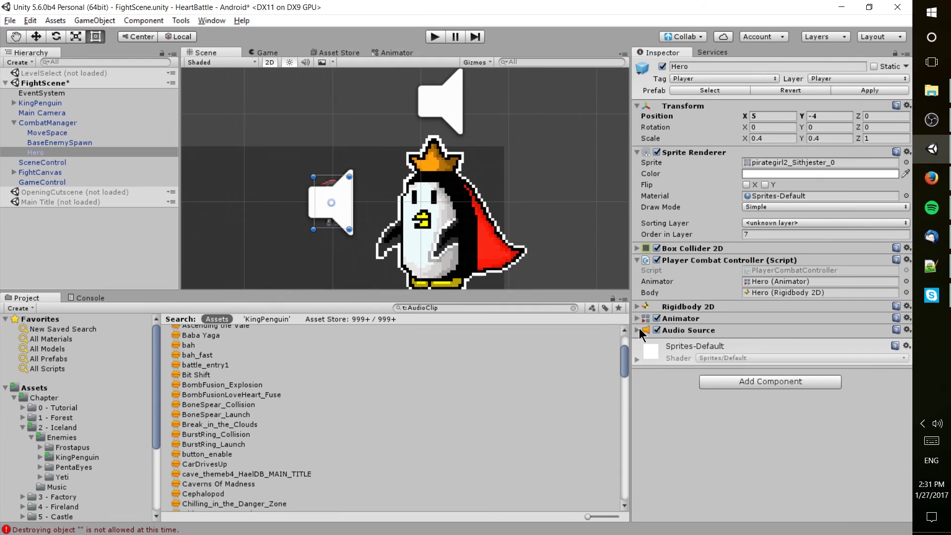
# Expand the Hero's Audio Source and assign BurstRing_Collision as its AudioClip.
pyautogui.click(638, 330)
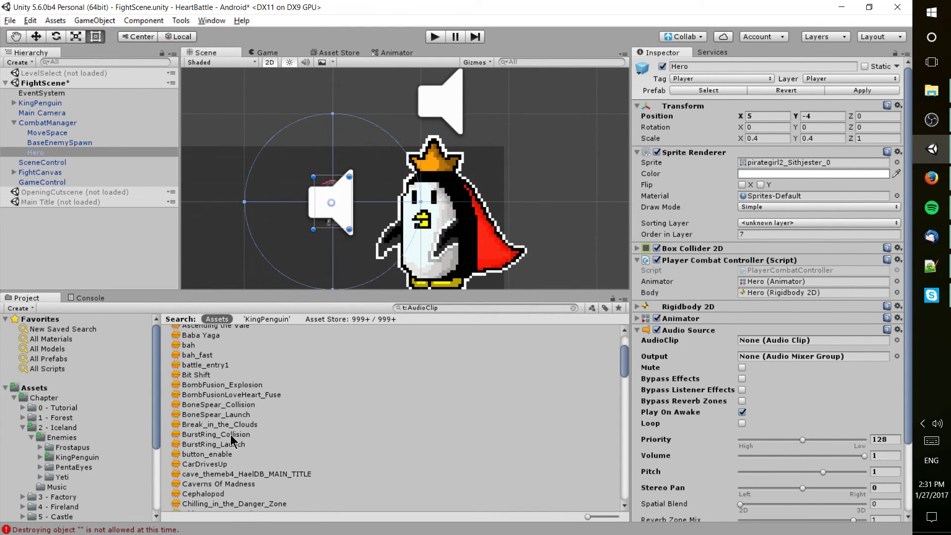
pyautogui.moveTo(231, 436); pyautogui.dragTo(766, 342)
pyautogui.scroll(-3, 785, 317)
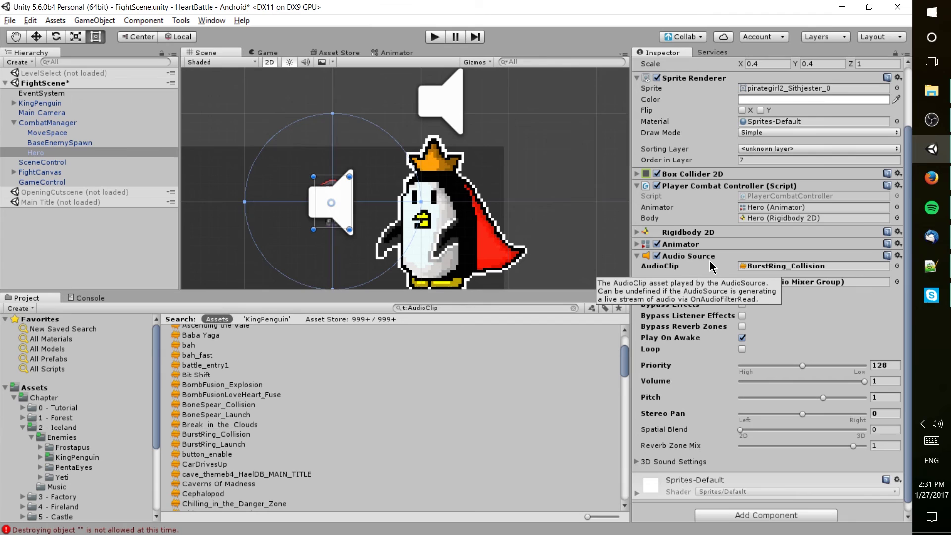
# Disable Play On Awake on the Hero's Audio Source, and switch Loop on and back off.
pyautogui.moveTo(351, 211); pyautogui.dragTo(380, 197, button='middle')
pyautogui.scroll(3, 766, 183)
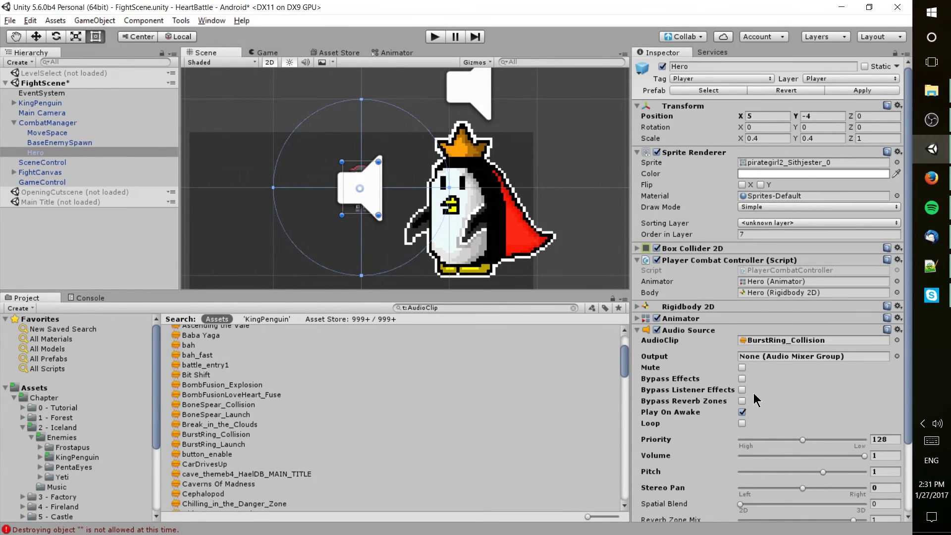
pyautogui.scroll(-3, 755, 393)
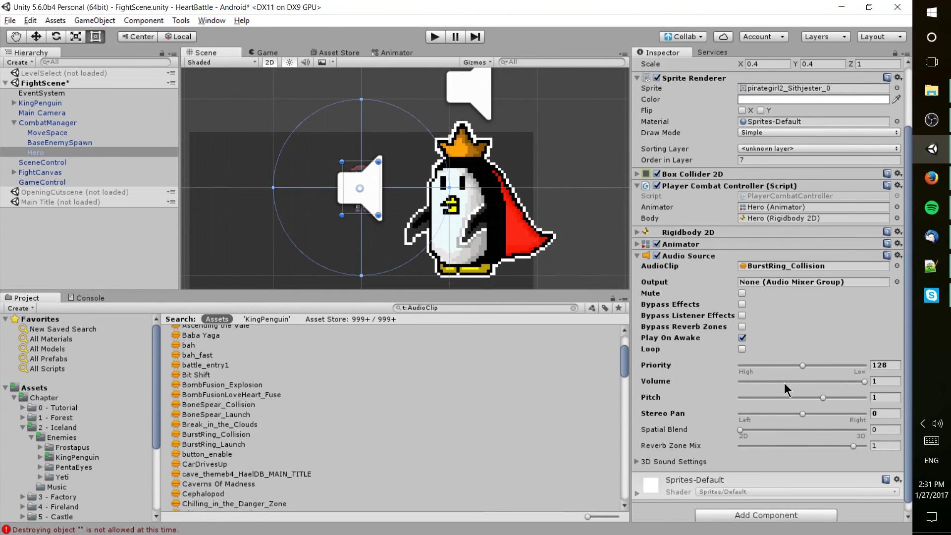
pyautogui.click(742, 337)
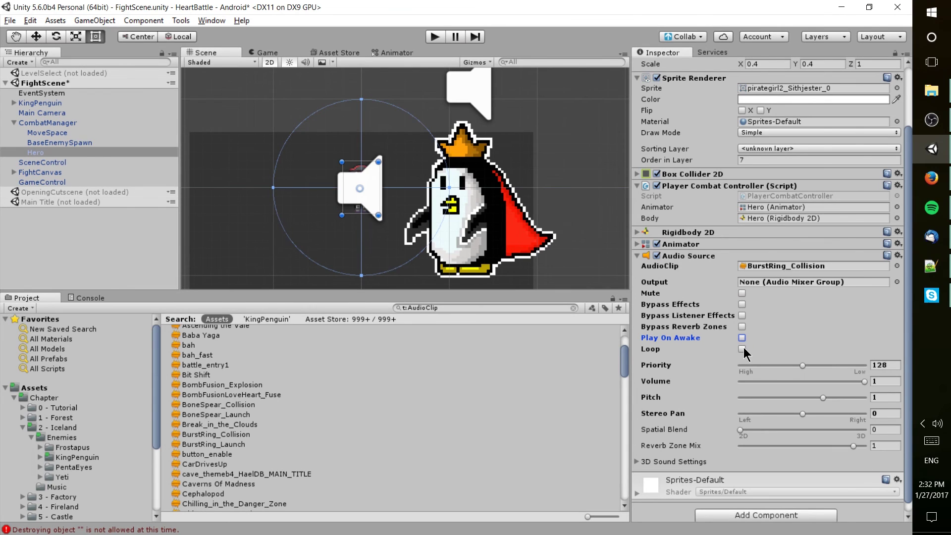
pyautogui.click(742, 349)
pyautogui.click(742, 349)
pyautogui.scroll(-1, 456, 245)
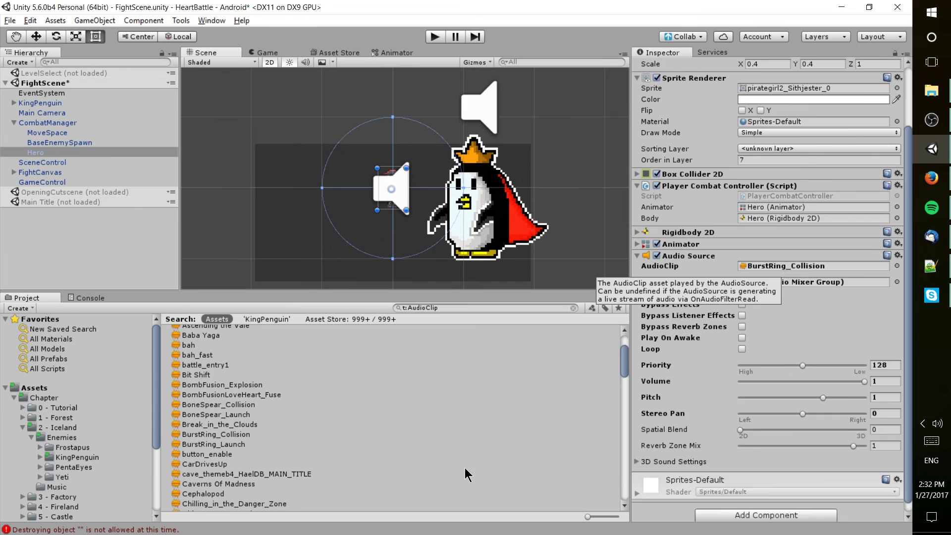
# Review the asset types available for filtering the project search, leaving the AudioClip filter in place.
pyautogui.click(591, 308)
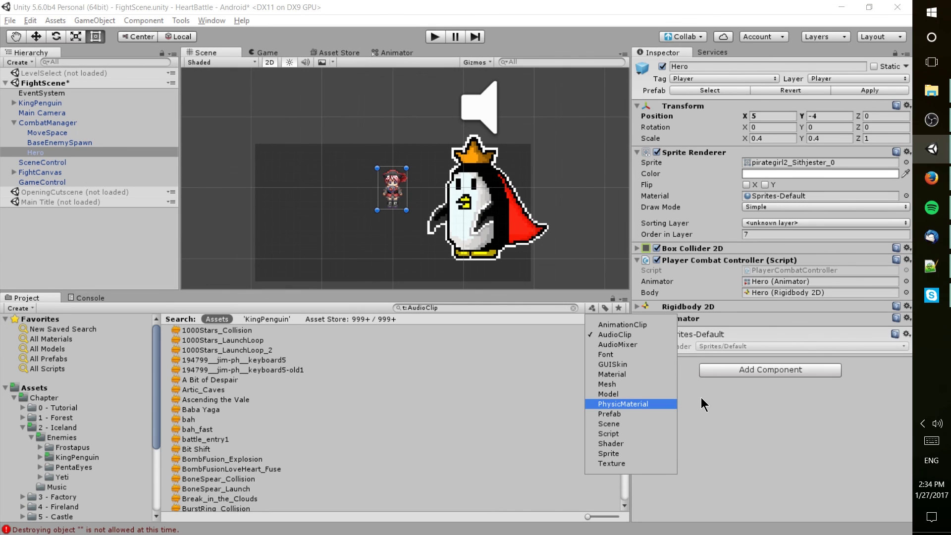
pyautogui.click(686, 399)
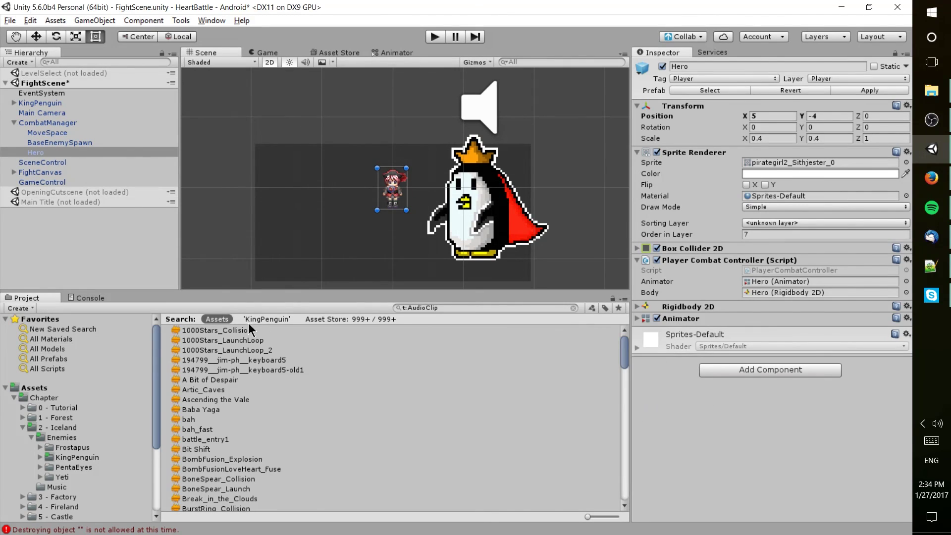